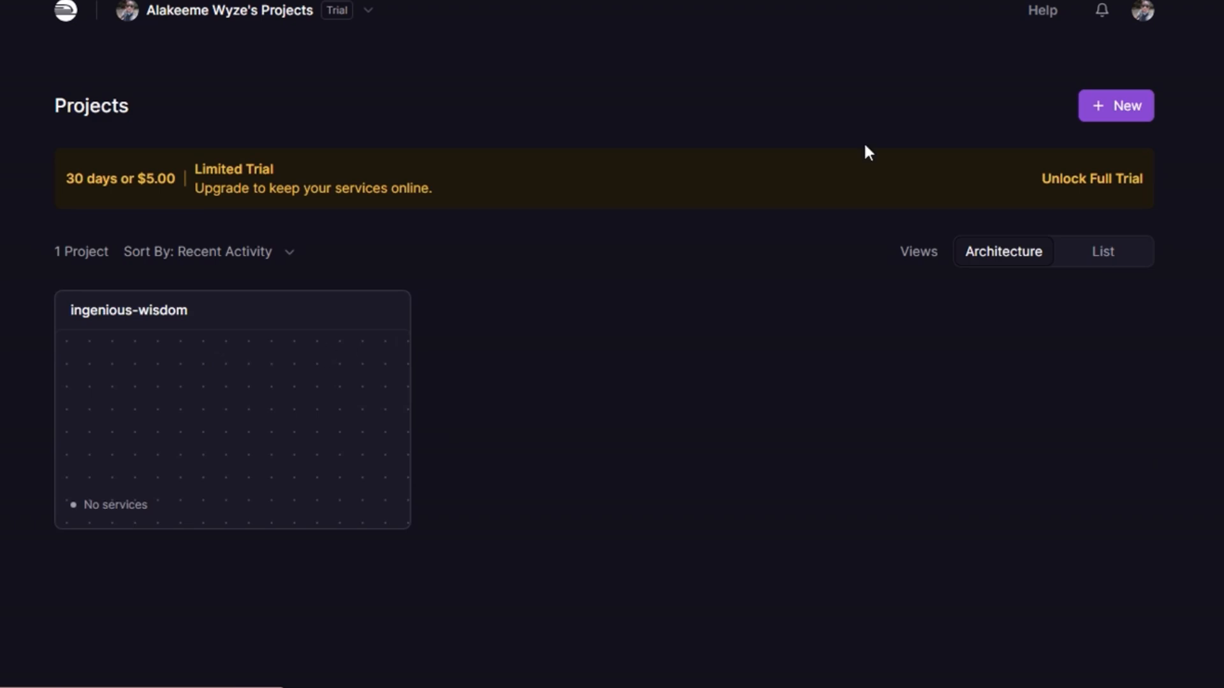
Step: Start a new project from a template, searching for n8n and choosing the N8N (w/ workers) template
{"action": "left_click", "coordinate": [1119, 109]}
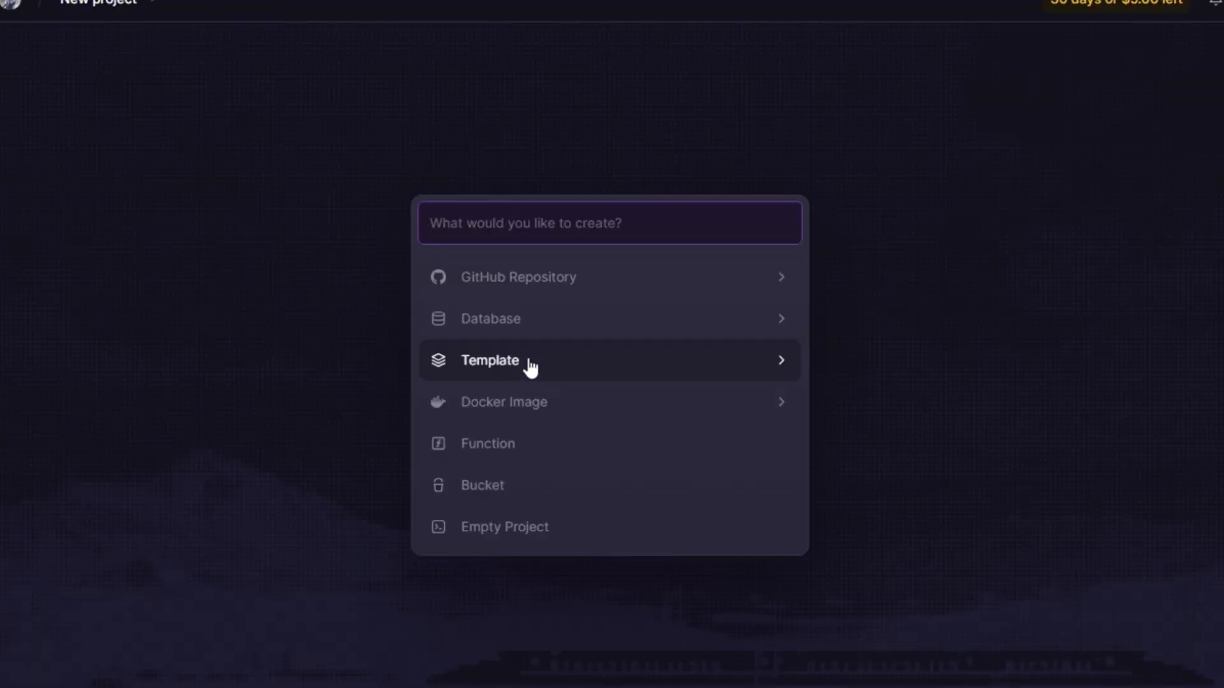
{"action": "left_click", "coordinate": [751, 352]}
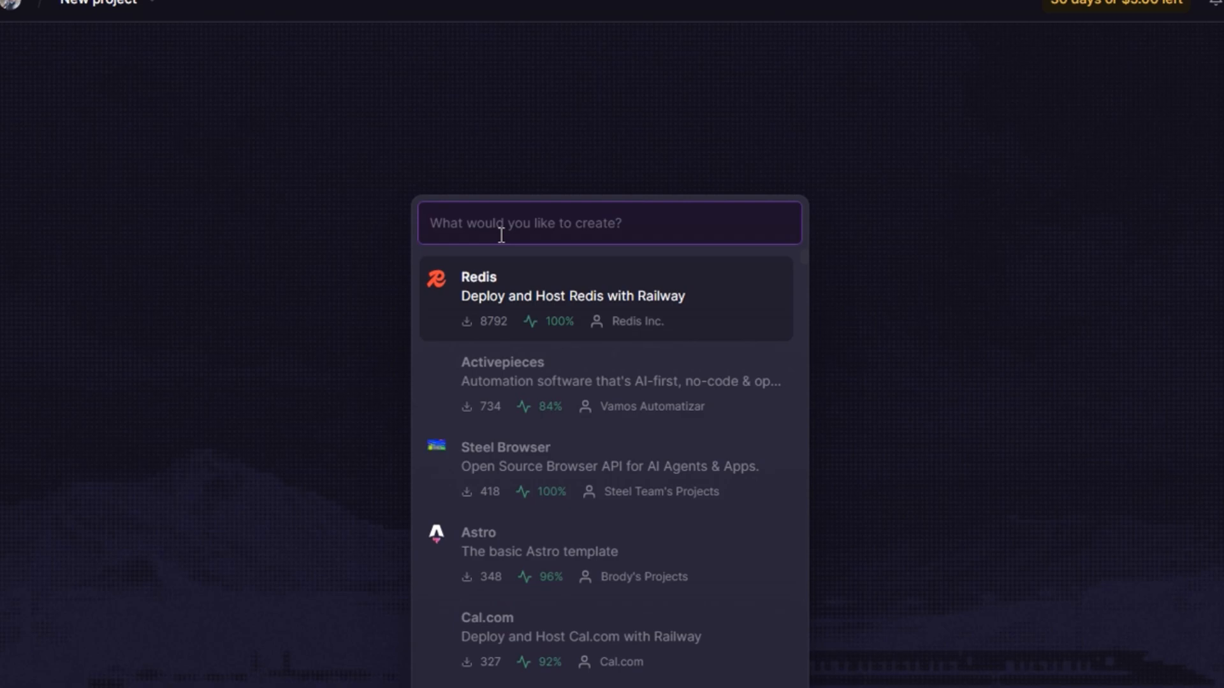
{"action": "type", "text": "n8n"}
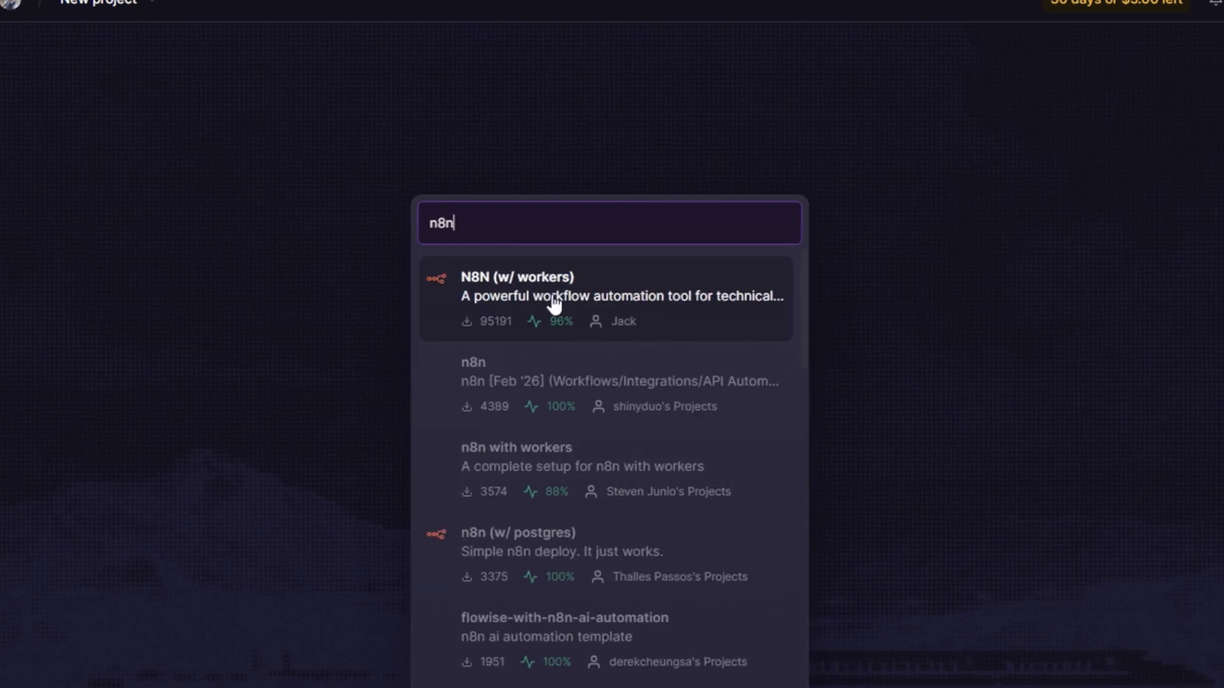
{"action": "left_click", "coordinate": [520, 297]}
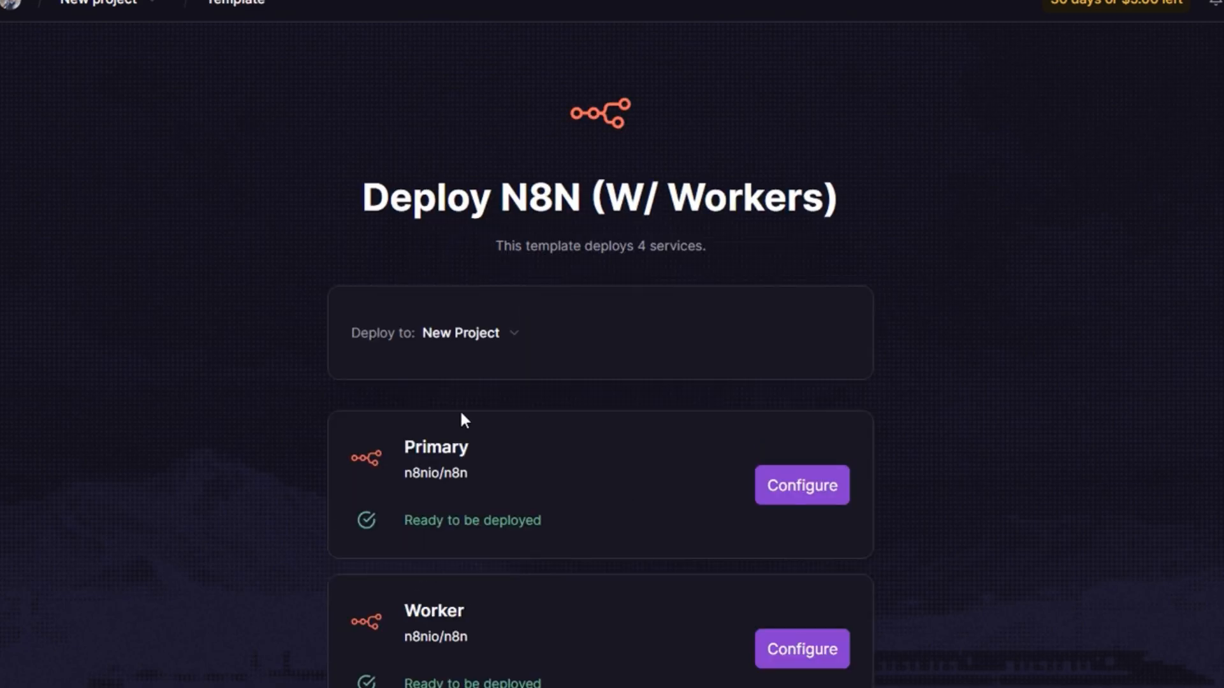
Step: Deploy the N8N (w/ workers) template to a new project
{"action": "scroll", "coordinate": [521, 375], "scroll_direction": "down", "scroll_amount": 3}
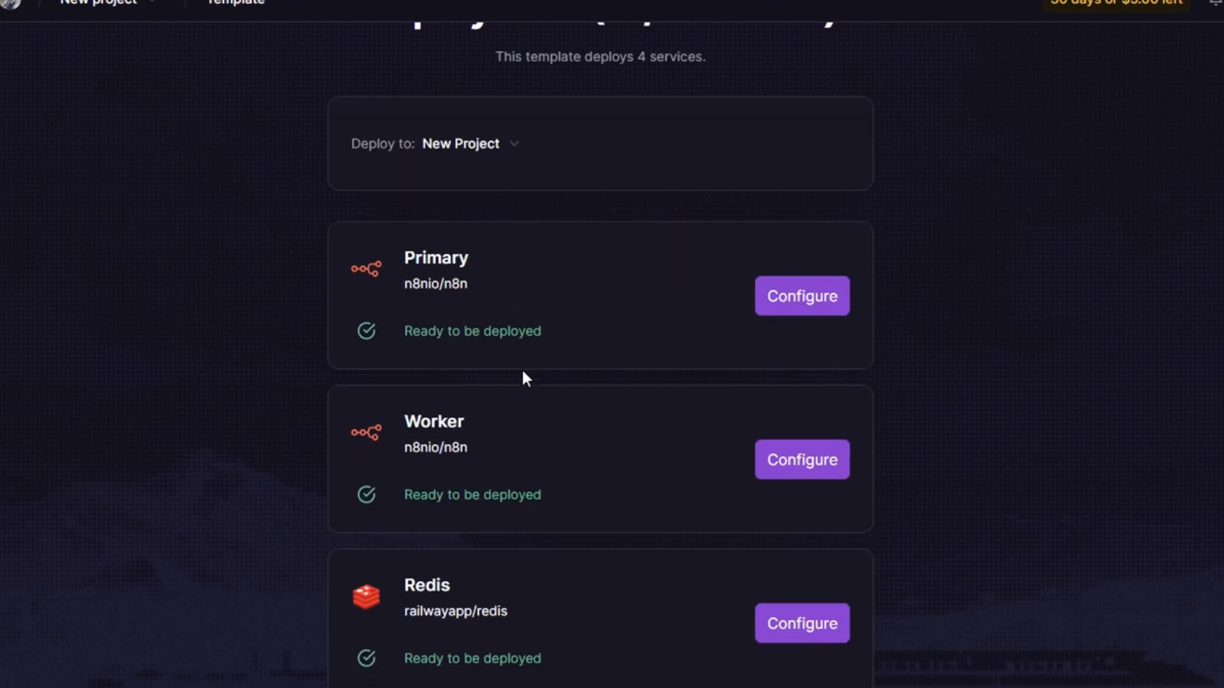
{"action": "scroll", "coordinate": [522, 375], "scroll_direction": "down", "scroll_amount": 4}
{"action": "left_click", "coordinate": [615, 589]}
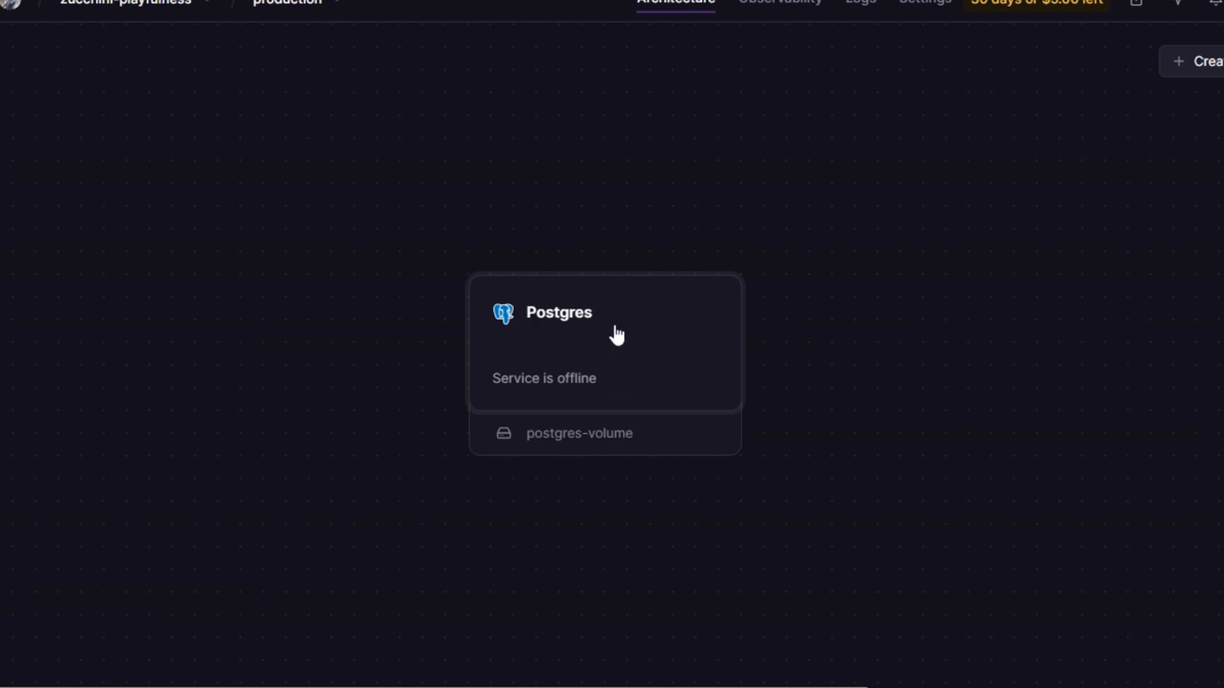
Step: Rearrange the Postgres, Worker, Primary and Redis service cards on the project canvas
{"action": "left_click_drag", "start_coordinate": [617, 333], "coordinate": [934, 465]}
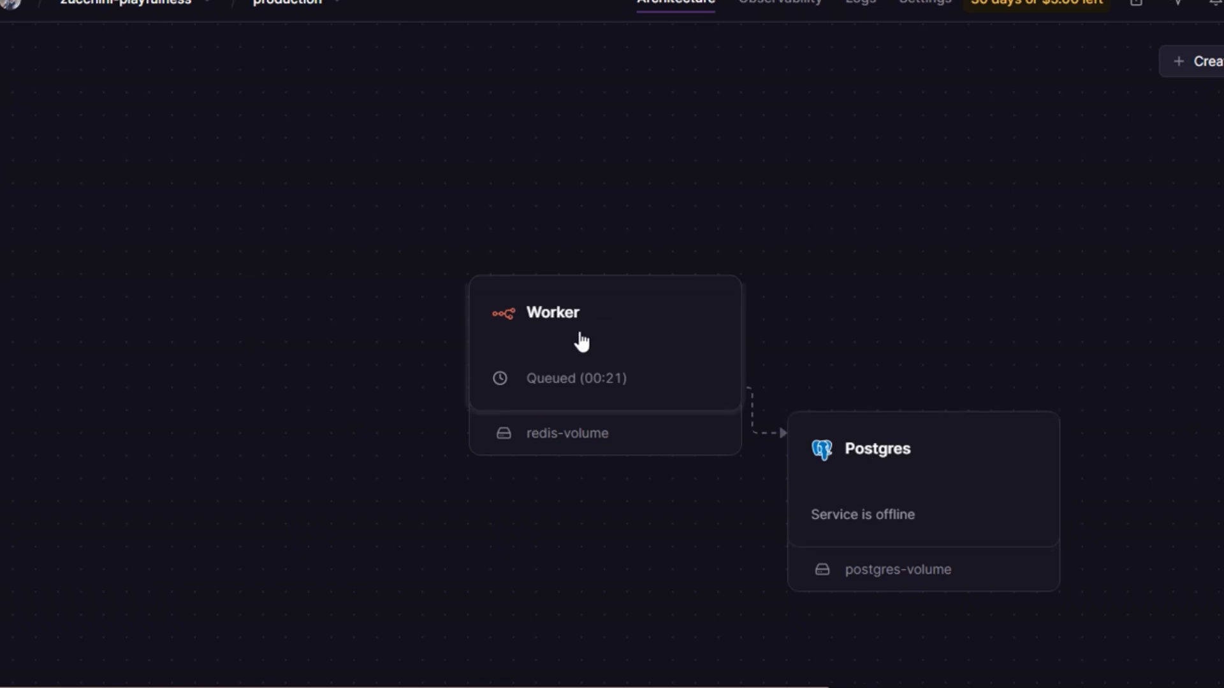
{"action": "left_click_drag", "start_coordinate": [554, 346], "coordinate": [341, 467]}
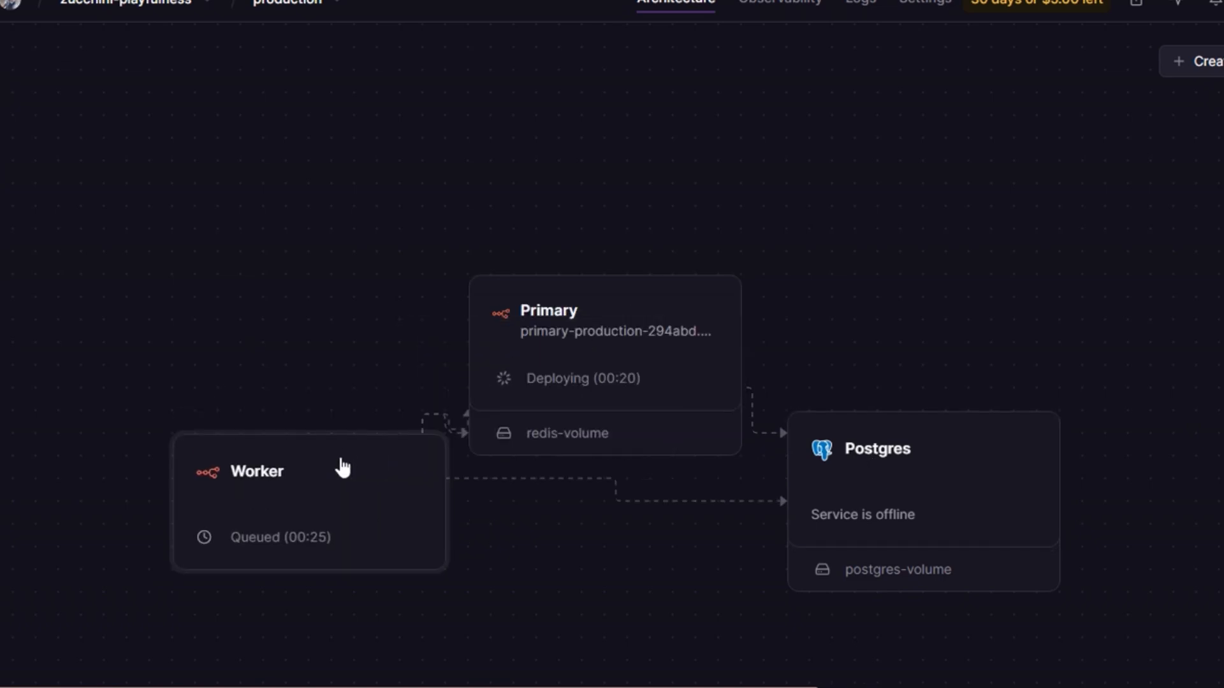
{"action": "left_click_drag", "start_coordinate": [561, 326], "coordinate": [937, 191]}
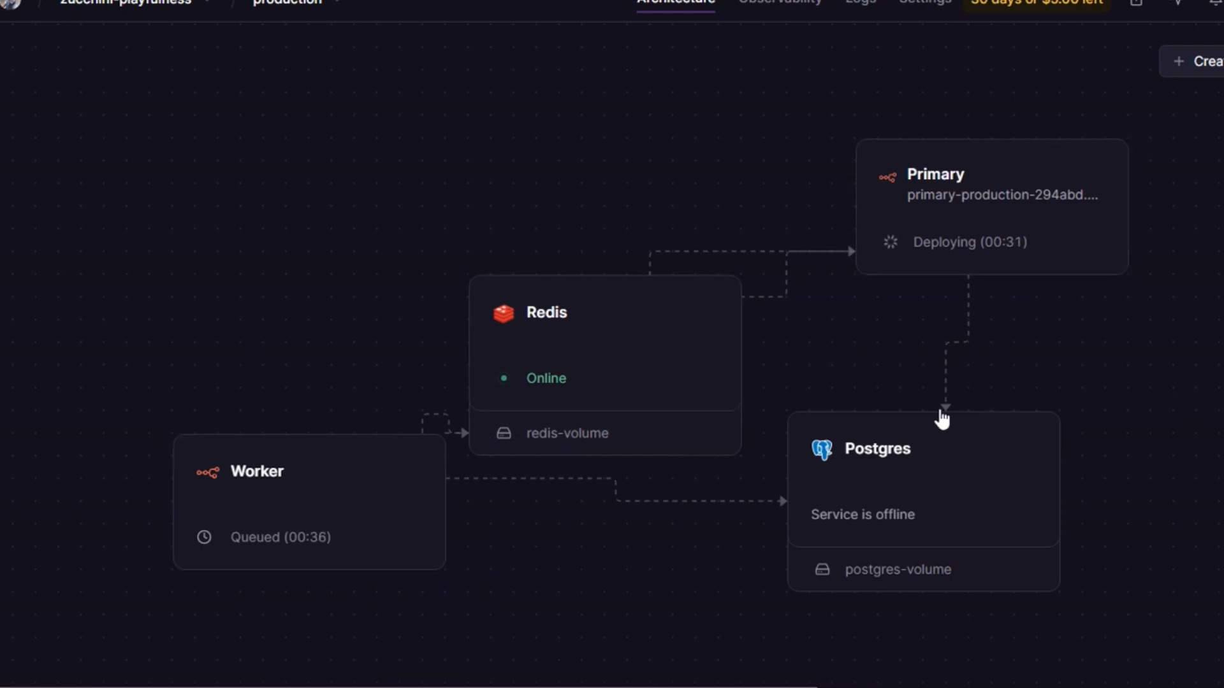
{"action": "left_click_drag", "start_coordinate": [579, 335], "coordinate": [539, 267]}
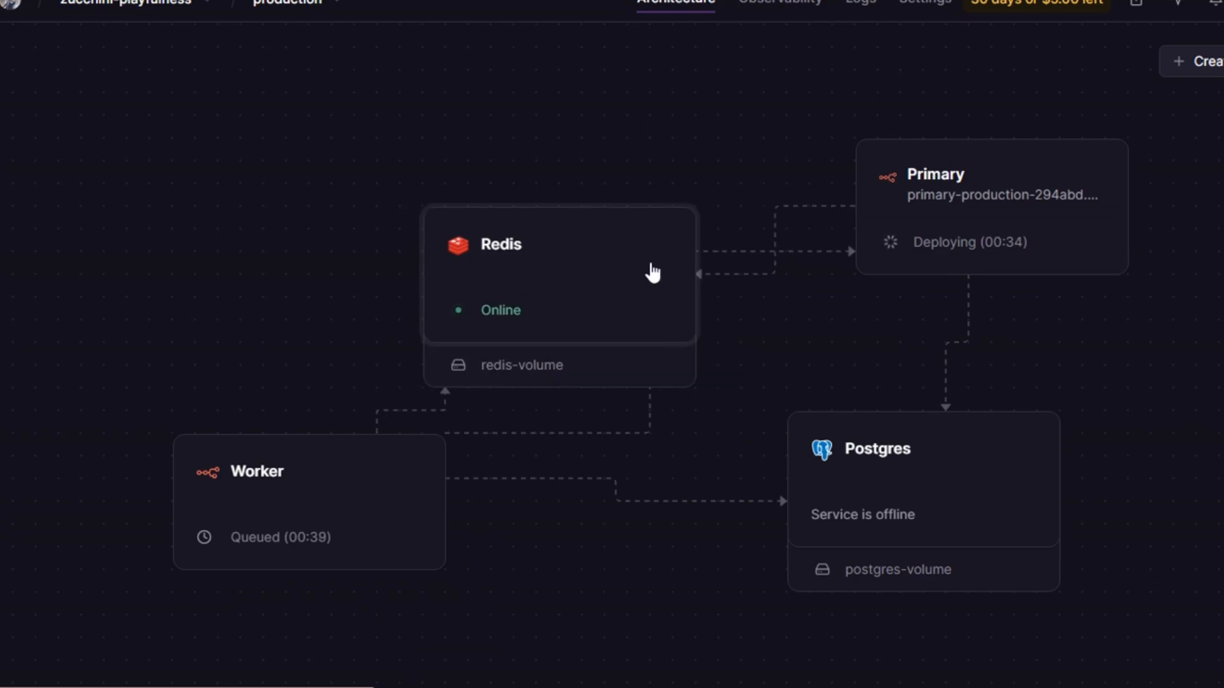
{"action": "left_click_drag", "start_coordinate": [651, 266], "coordinate": [762, 253]}
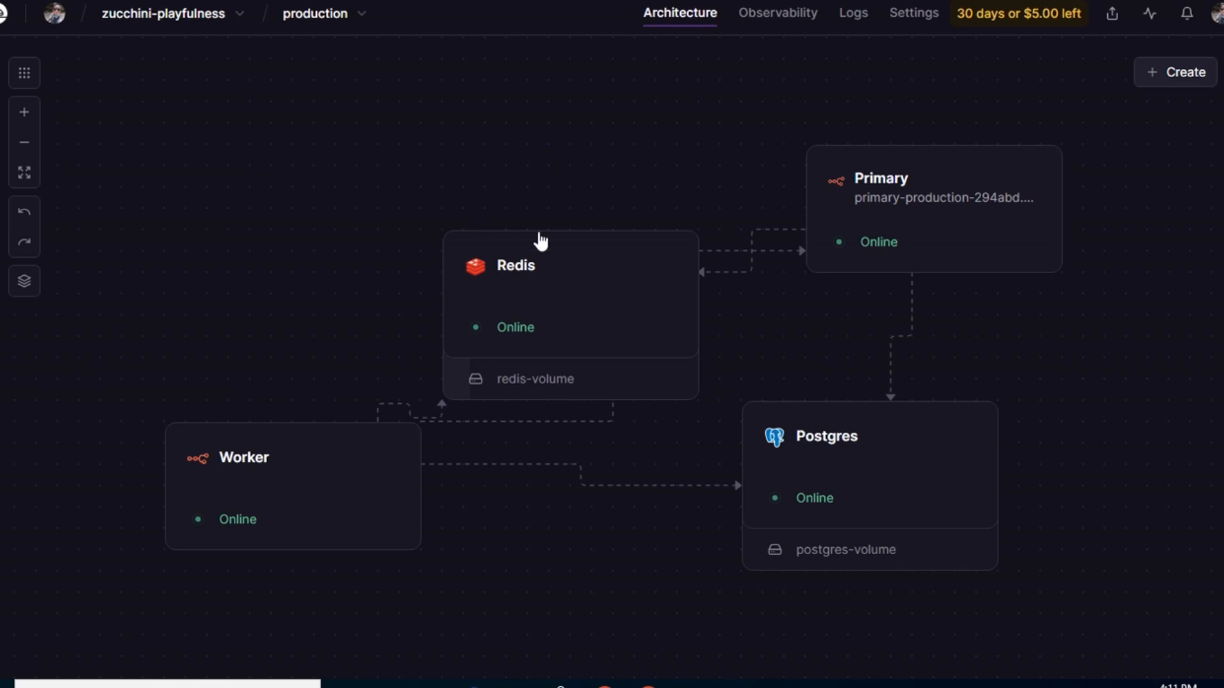
Step: Inspect the Postgres service's database and deployments, including the active deployment's options
{"action": "left_click", "coordinate": [860, 488]}
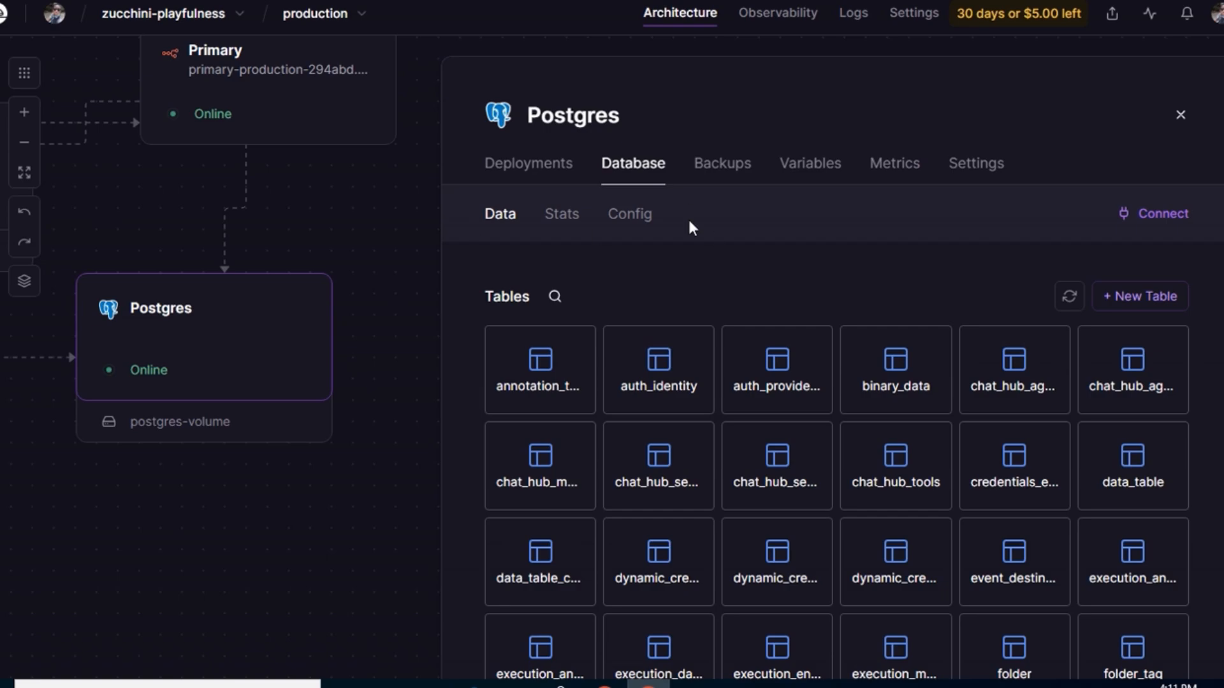
{"action": "left_click", "coordinate": [539, 171]}
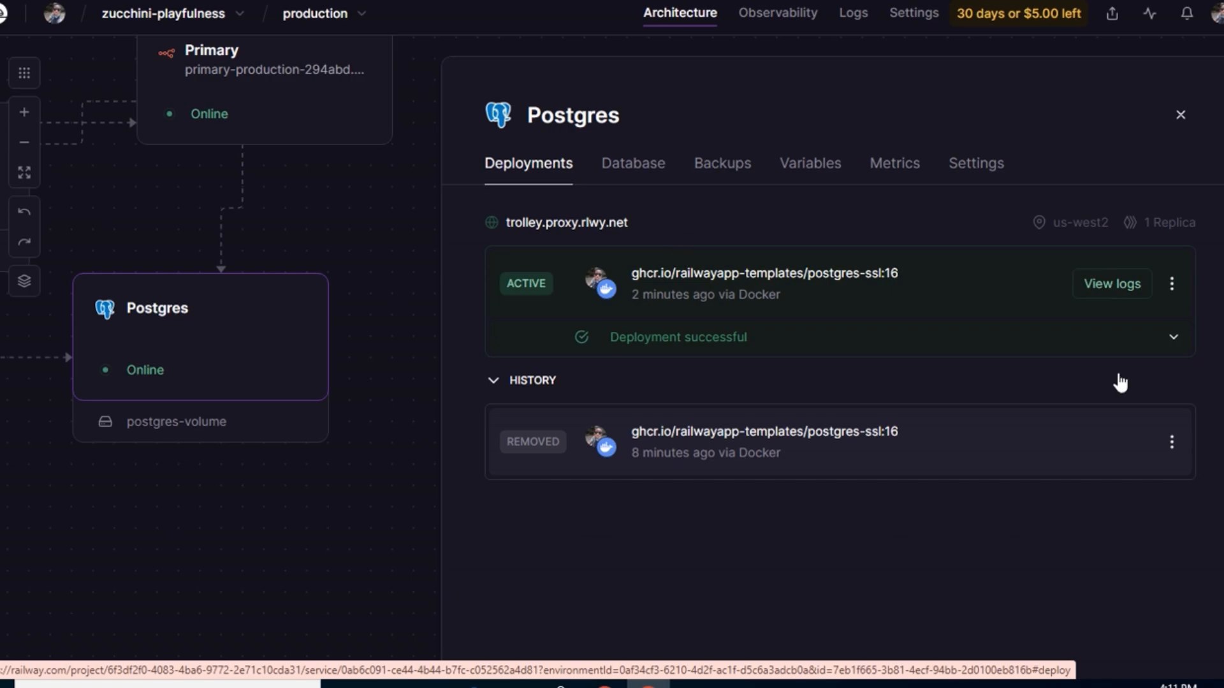
{"action": "left_click", "coordinate": [1172, 285]}
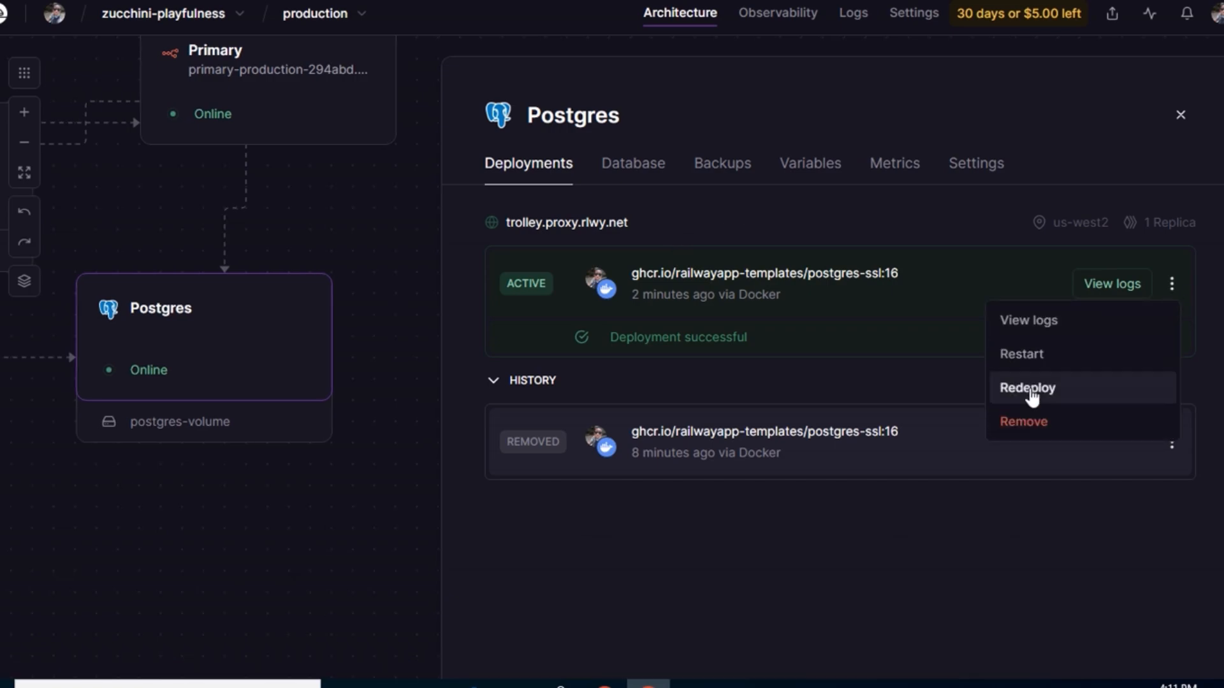
{"action": "left_click", "coordinate": [1180, 118]}
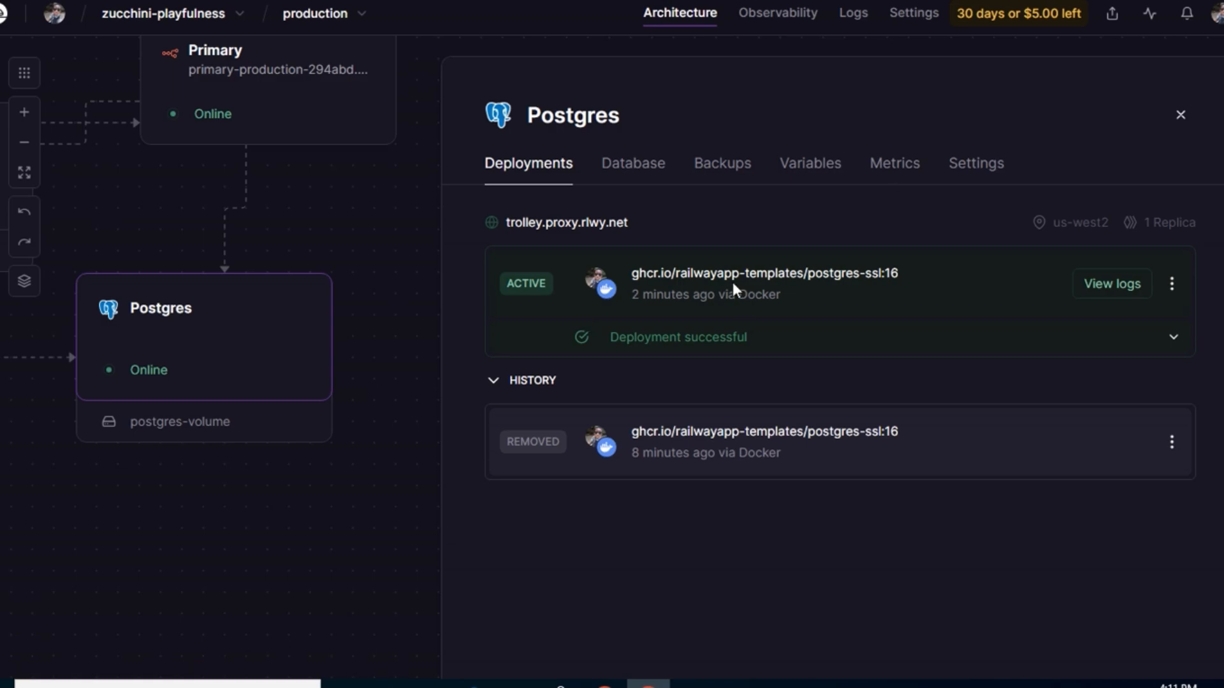
{"action": "key", "text": "Escape"}
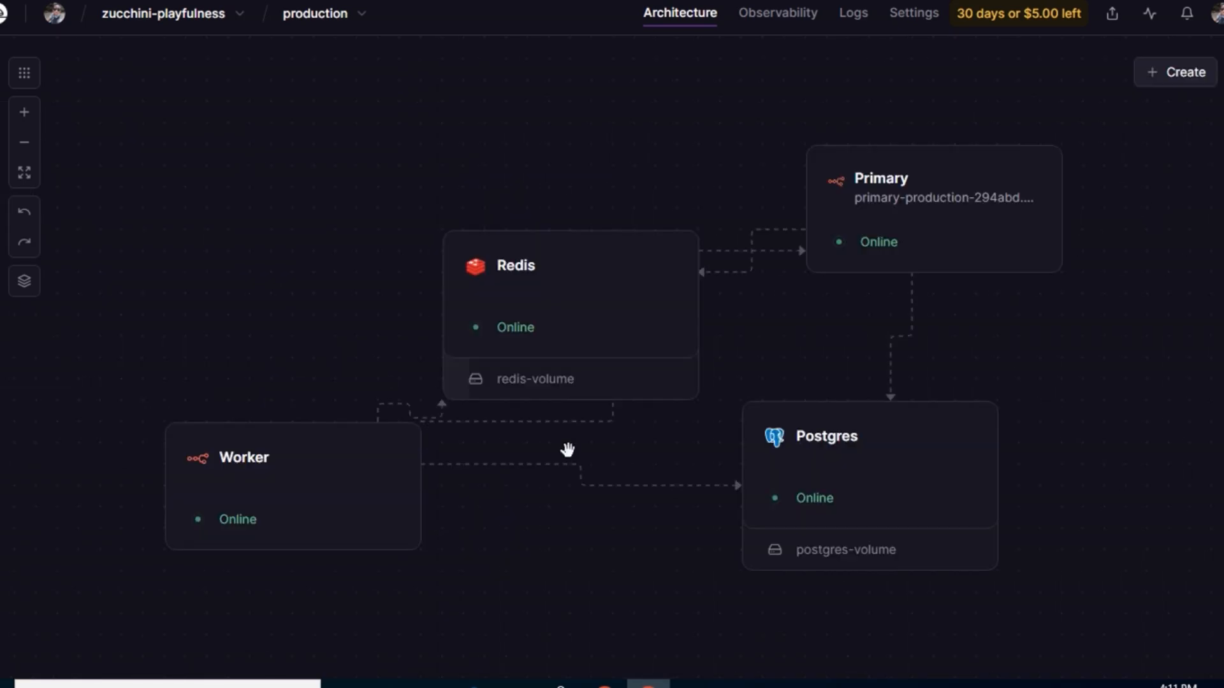
Step: Review the Primary service's deployment history and the failed deployment's options
{"action": "left_click", "coordinate": [932, 210]}
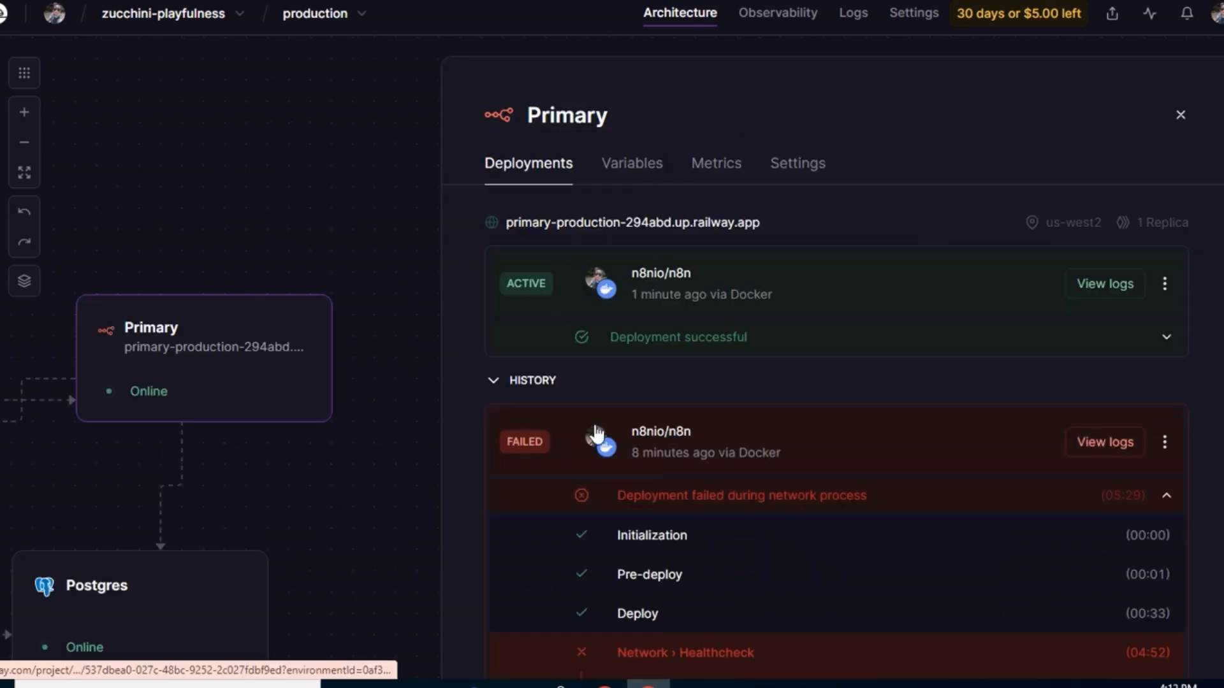
{"action": "left_click", "coordinate": [1165, 442]}
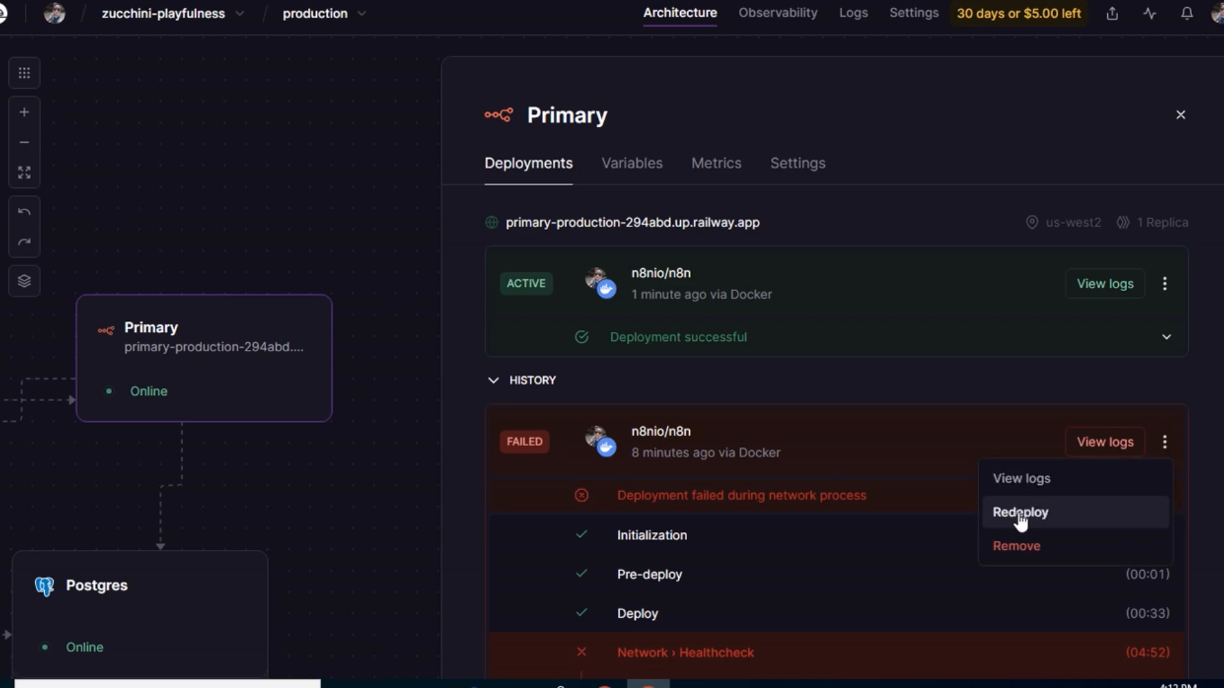
{"action": "left_click", "coordinate": [954, 379]}
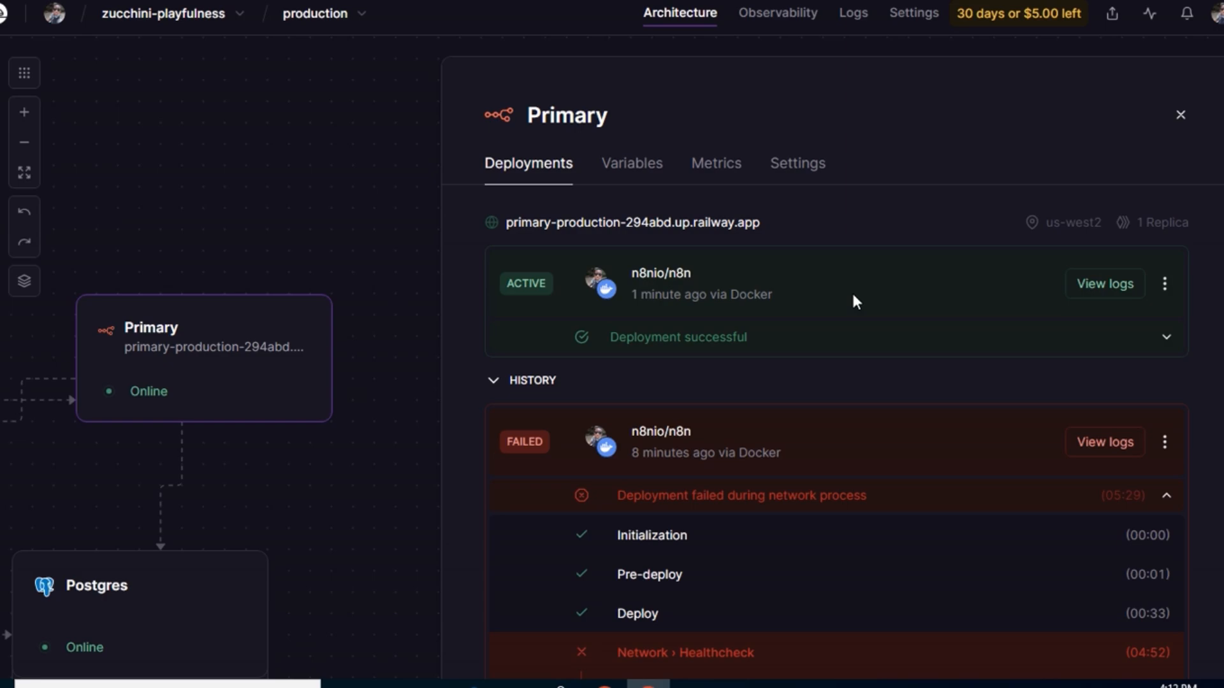
{"action": "key", "text": "Escape"}
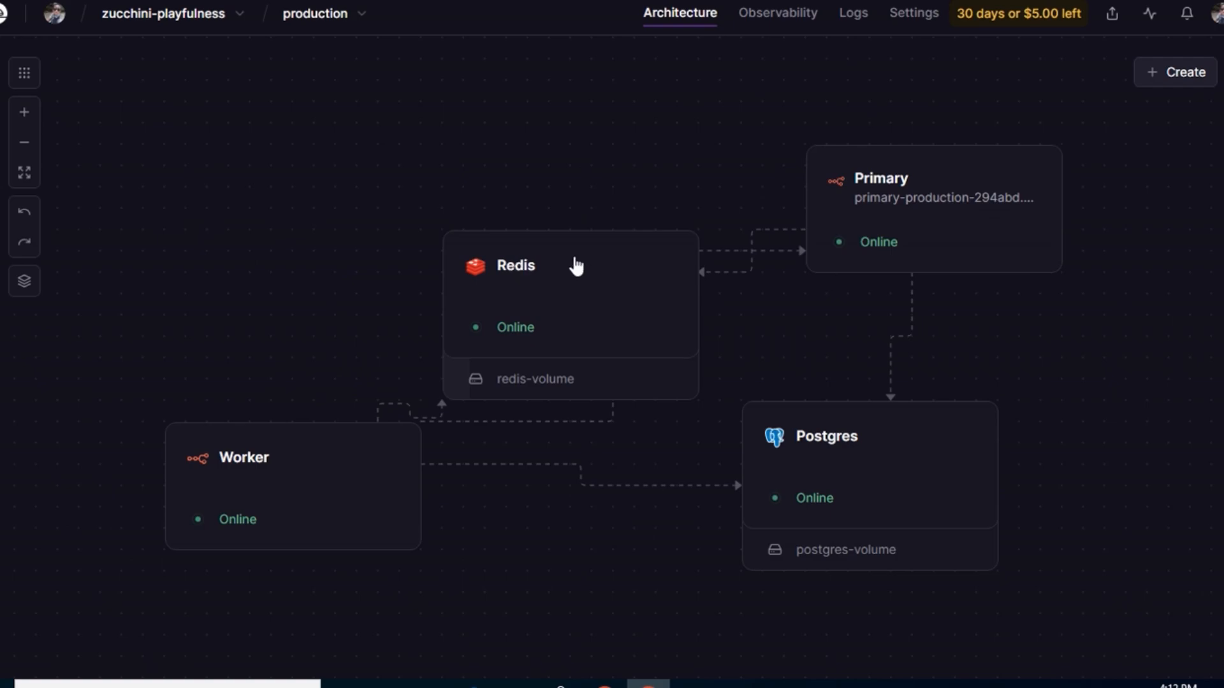
Step: Open the Primary service's public railway.app URL
{"action": "left_click", "coordinate": [917, 184]}
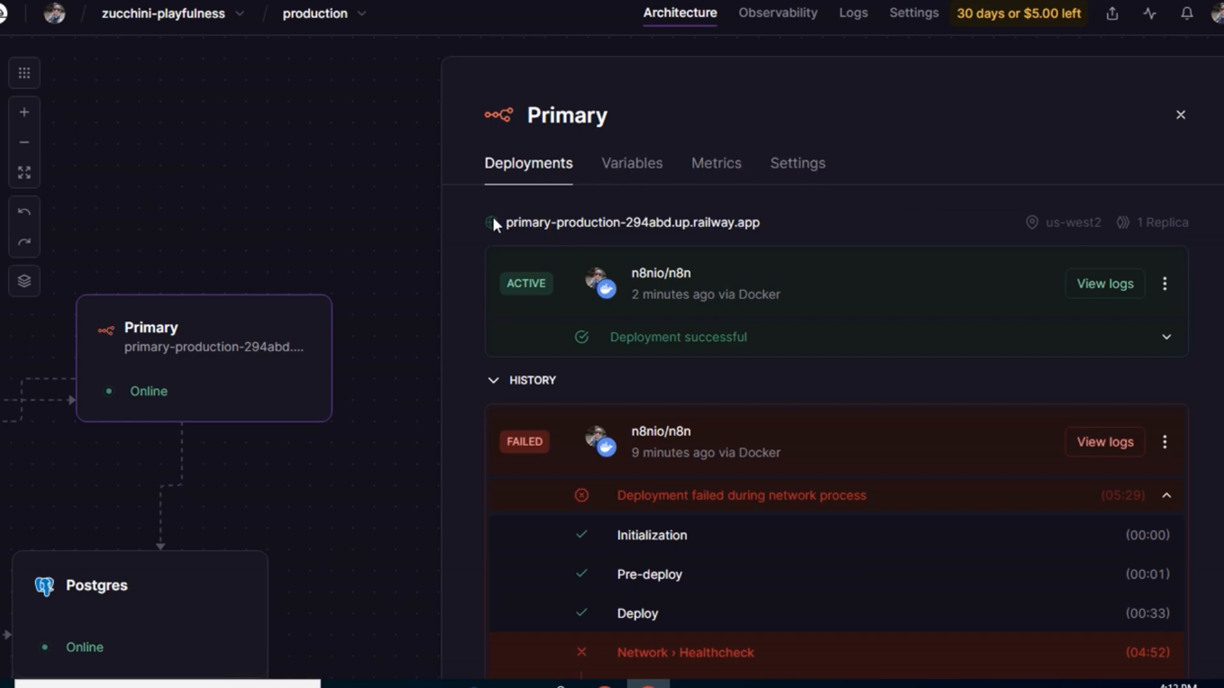
{"action": "left_click", "coordinate": [615, 223]}
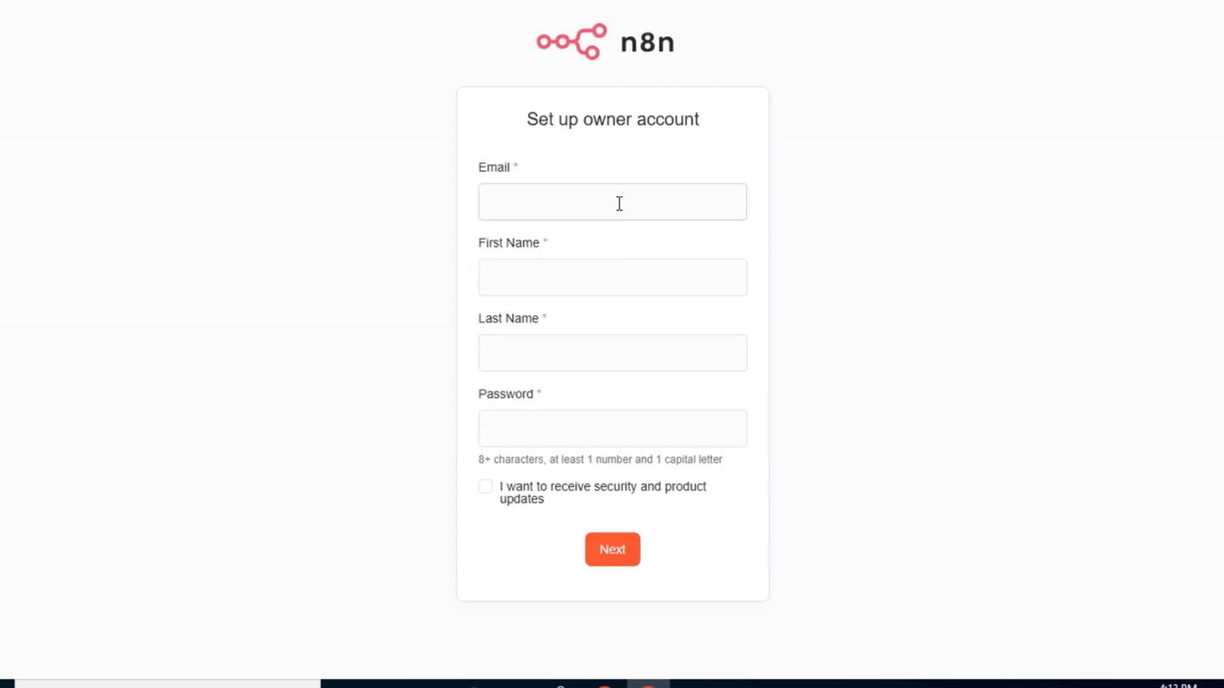
Step: Fill in the n8n owner account's email, first name, last name and password
{"action": "left_click", "coordinate": [619, 201]}
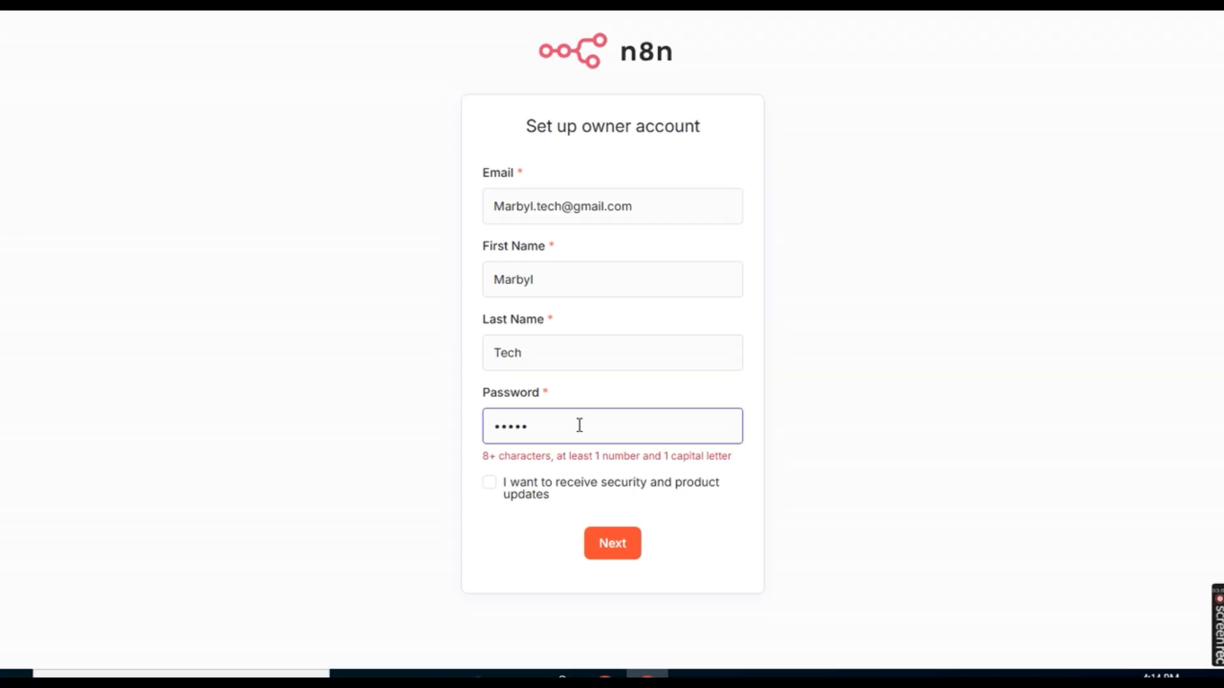
{"action": "type", "text": "1"}
{"action": "type", "text": "23456Abc"}
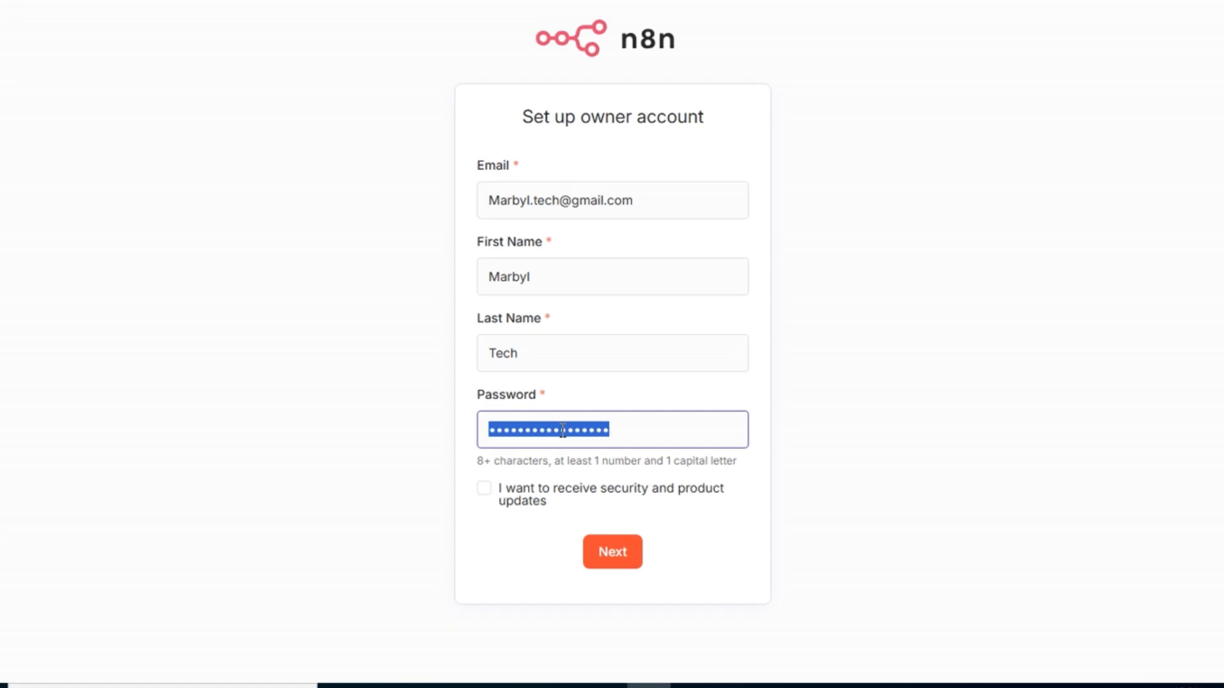
Step: Opt in to security and product updates, submit the owner account form and save the password in the browser
{"action": "left_click", "coordinate": [562, 430]}
{"action": "left_click", "coordinate": [486, 490]}
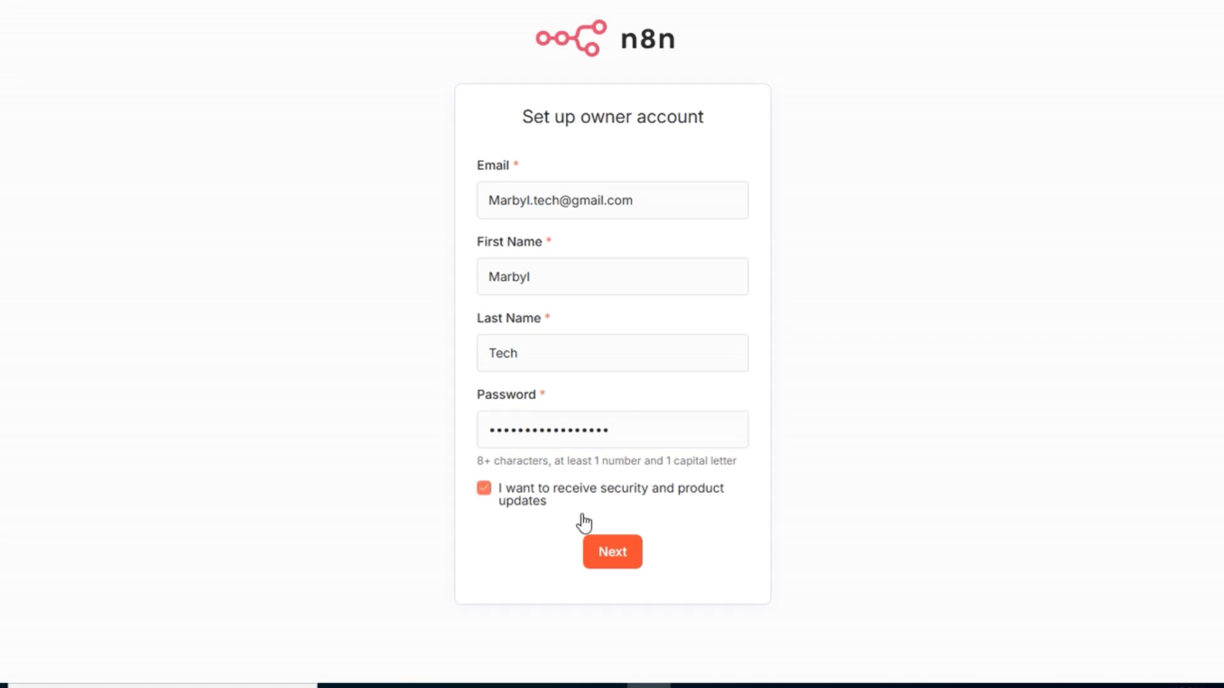
{"action": "left_click", "coordinate": [610, 556]}
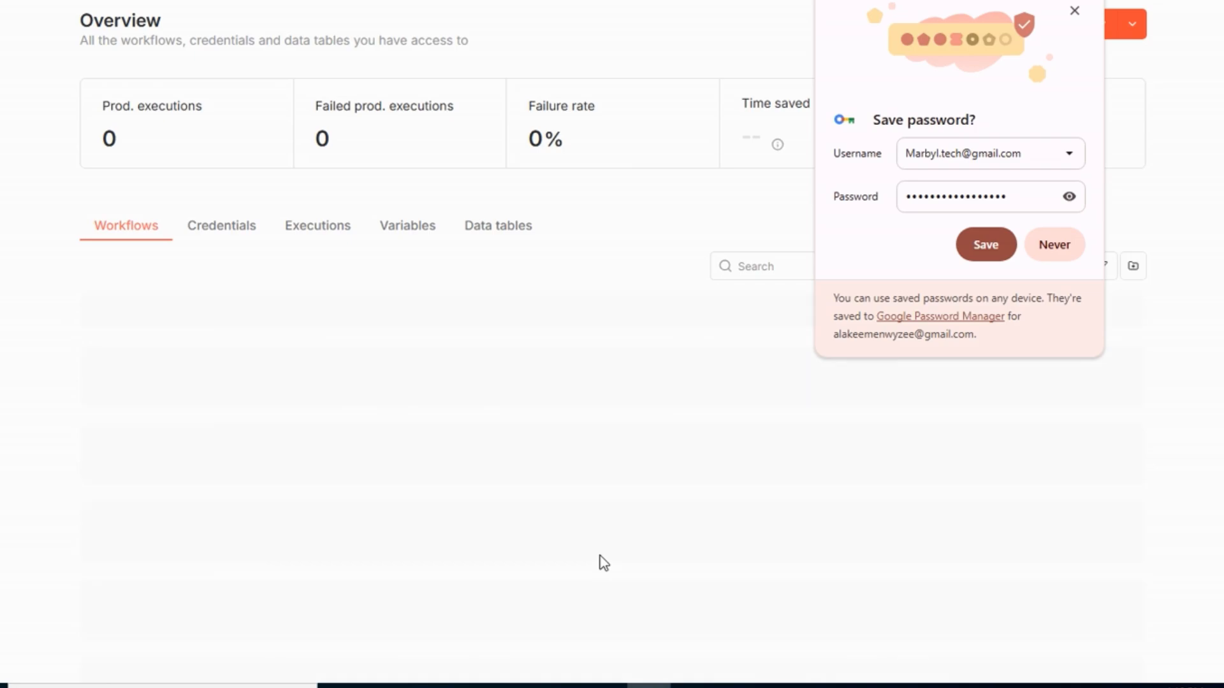
{"action": "left_click", "coordinate": [994, 249]}
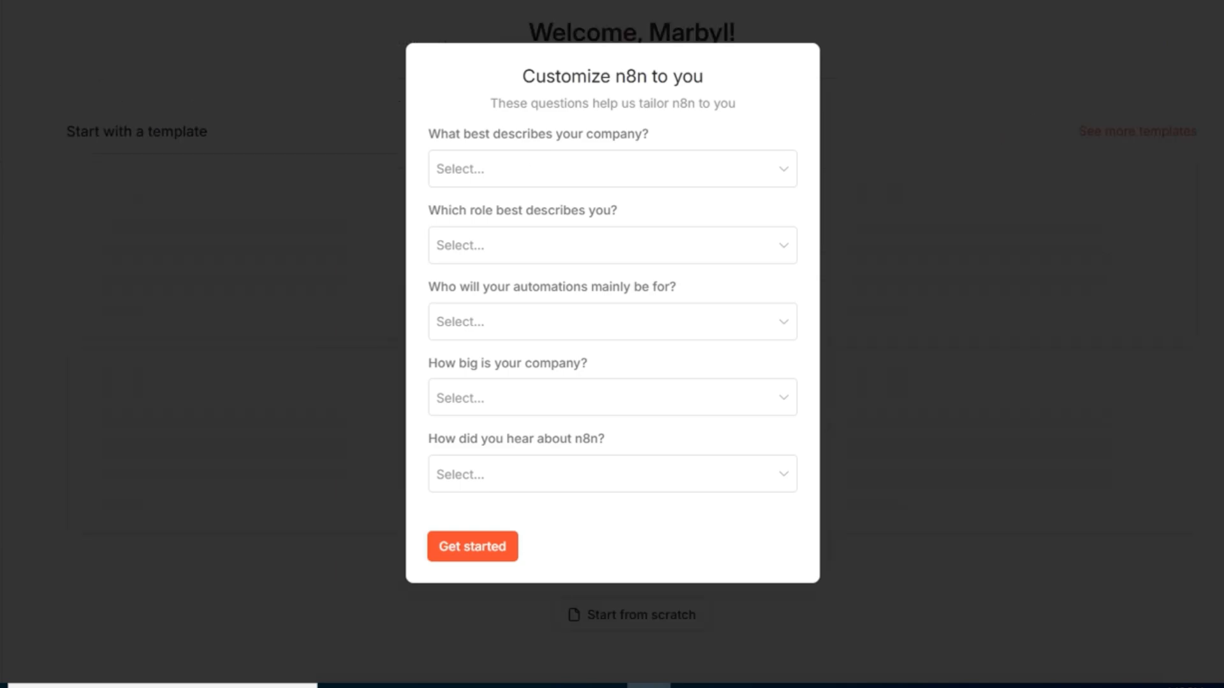
{"action": "left_click", "coordinate": [639, 184]}
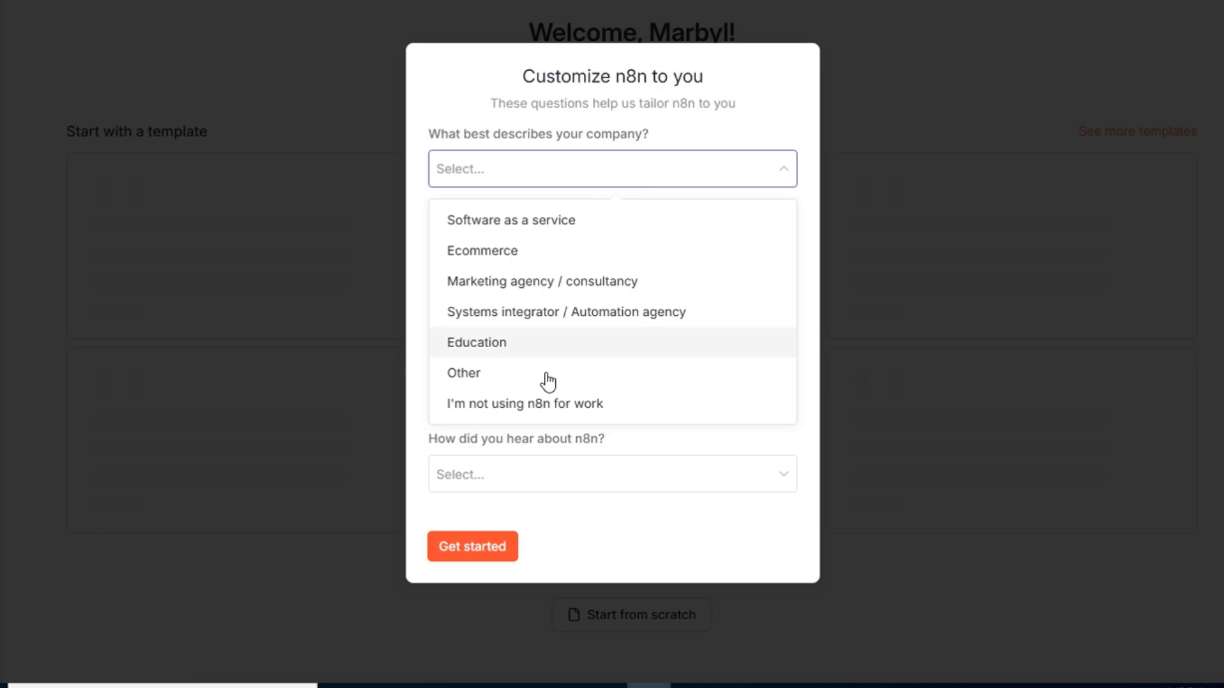
{"action": "left_click", "coordinate": [548, 381]}
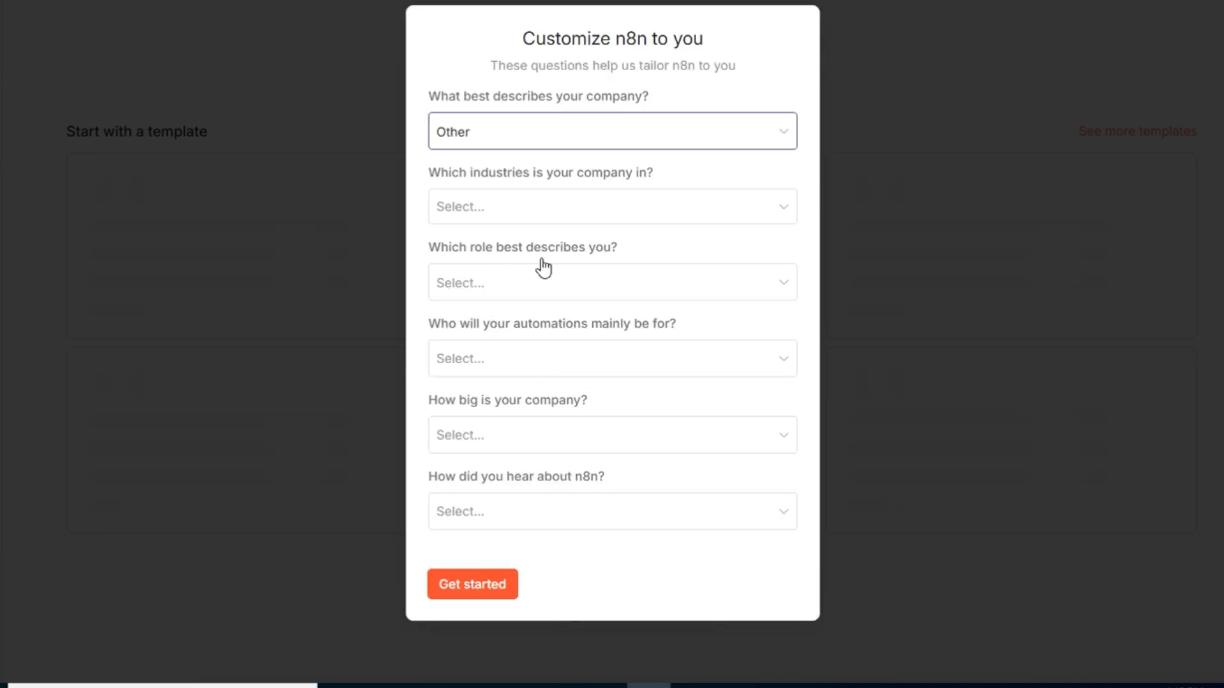
{"action": "left_click", "coordinate": [574, 206]}
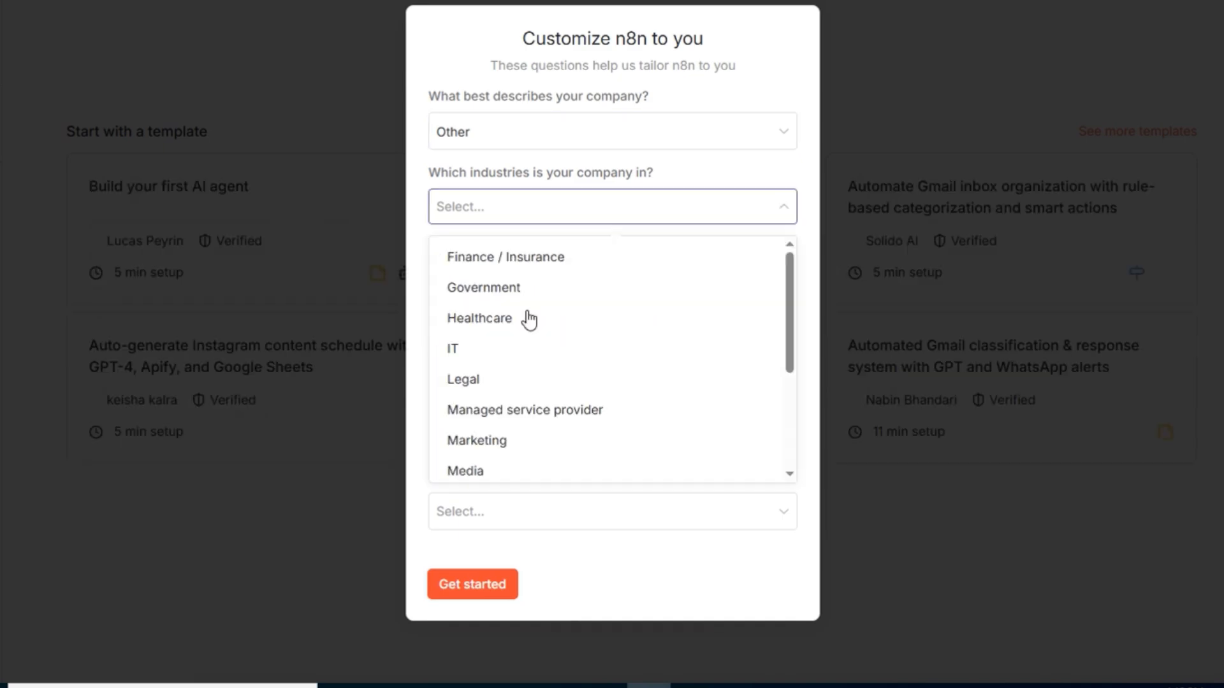
{"action": "left_click", "coordinate": [514, 352]}
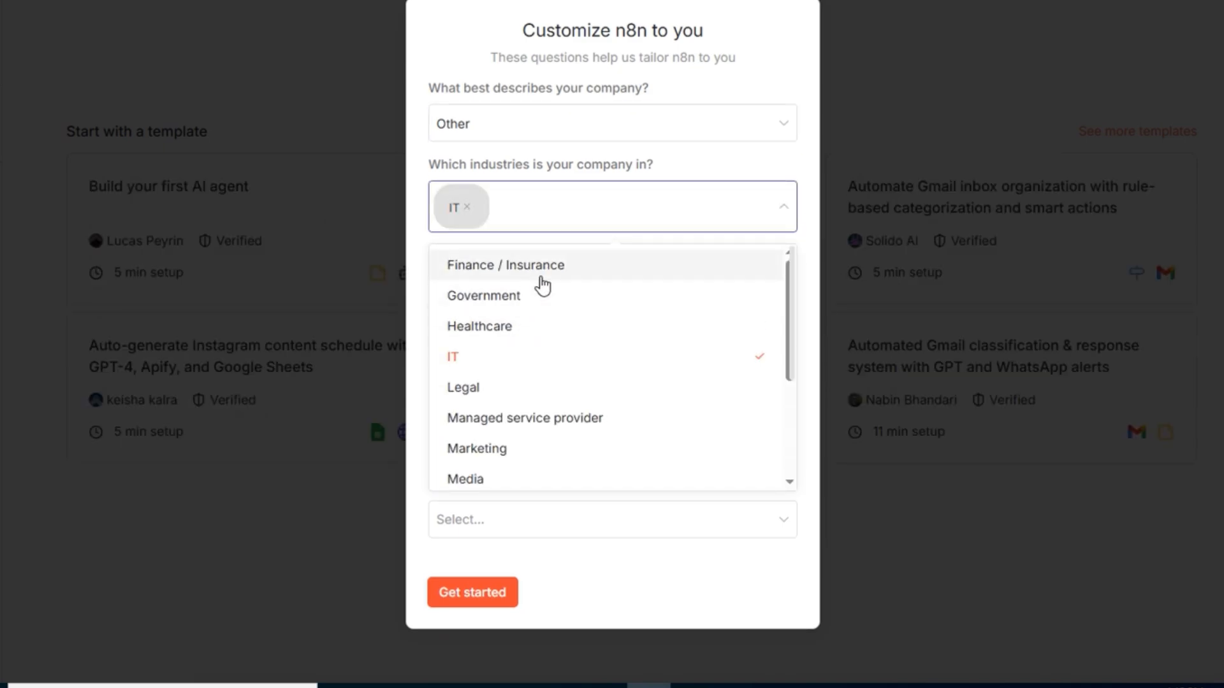
{"action": "left_click", "coordinate": [537, 275]}
{"action": "left_click", "coordinate": [522, 452]}
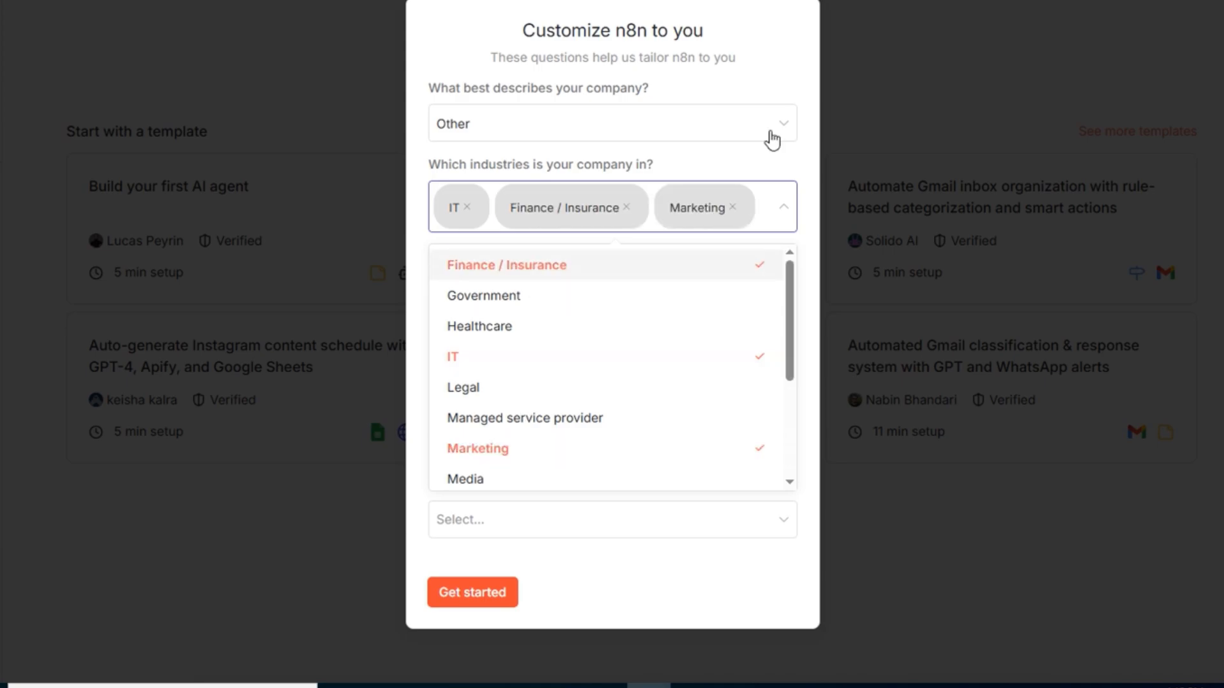
Step: Set the company description to Education in the customization survey
{"action": "left_click", "coordinate": [773, 139]}
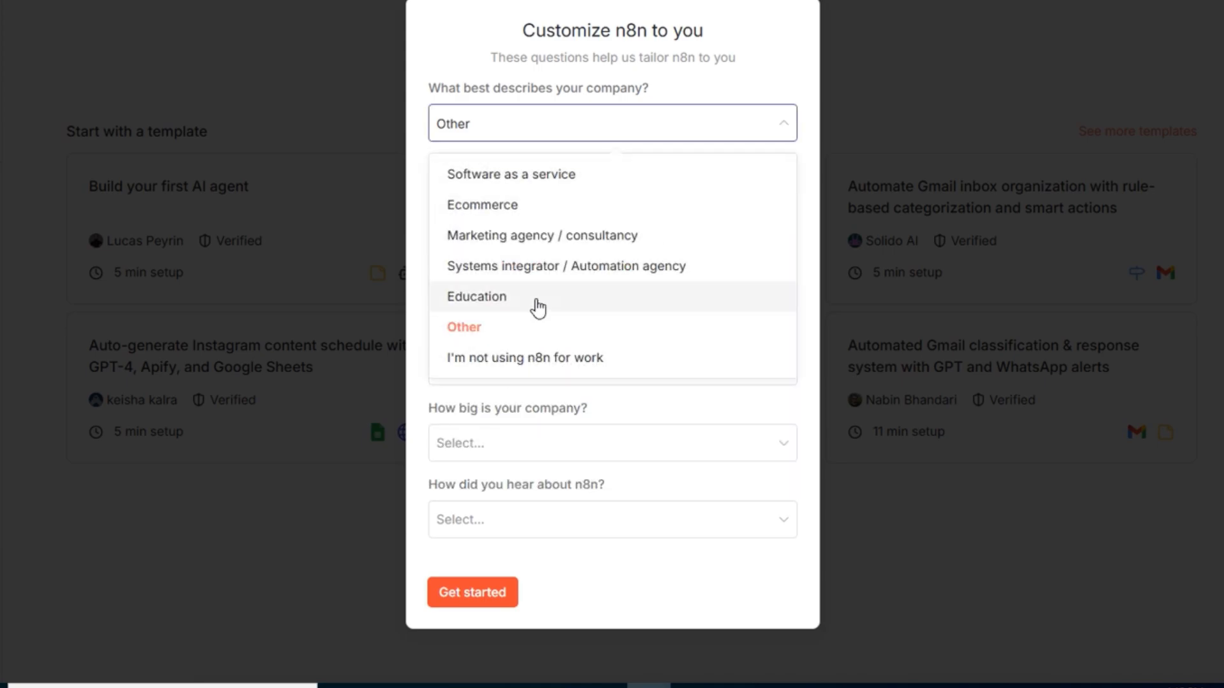
{"action": "left_click", "coordinate": [485, 297]}
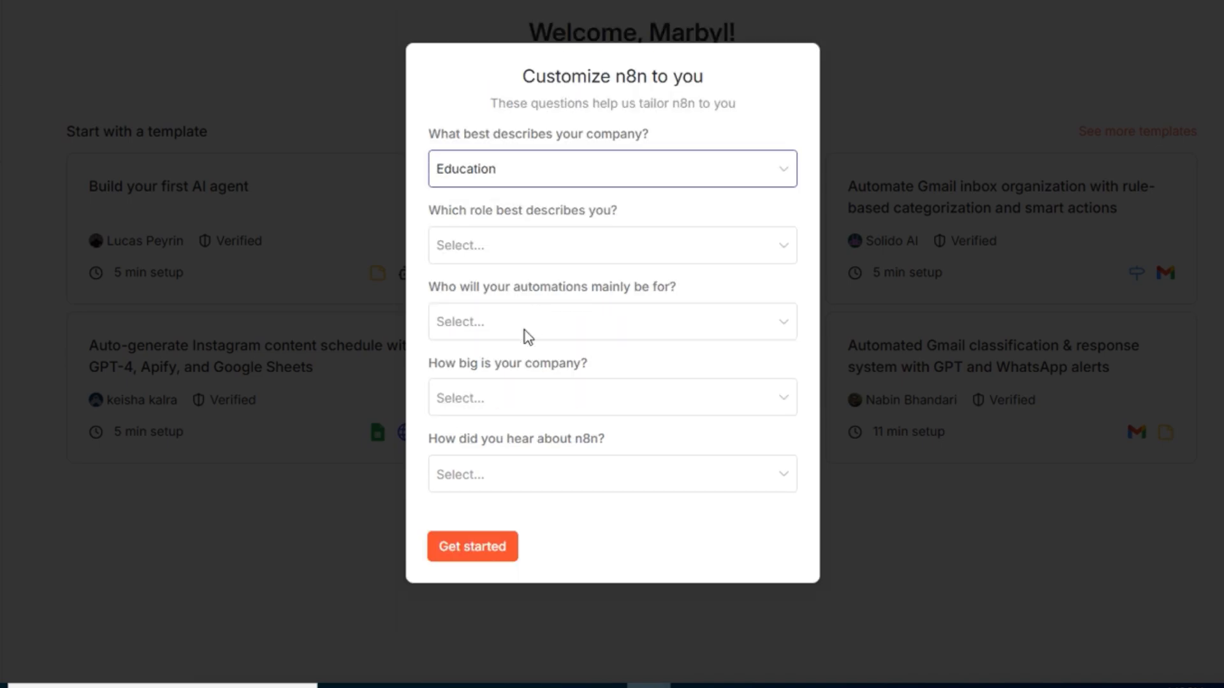
Step: Set who the automations are mainly for to My team and the role to Business Owner
{"action": "left_click", "coordinate": [528, 337]}
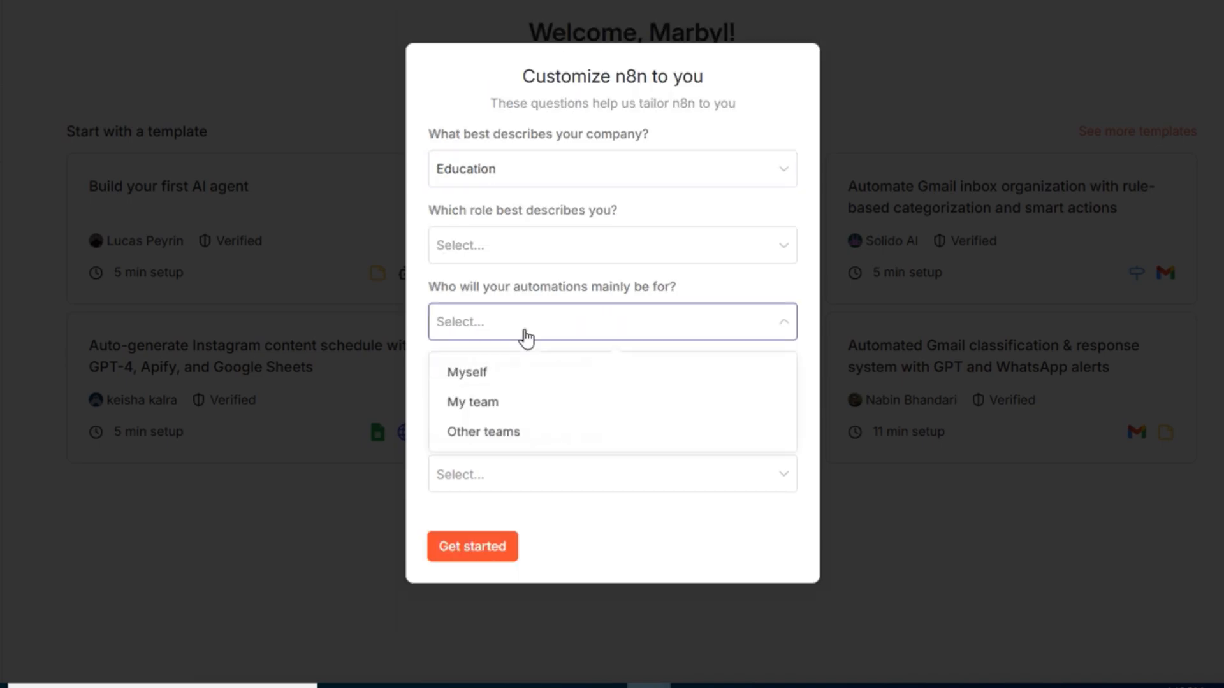
{"action": "left_click", "coordinate": [507, 405]}
{"action": "left_click", "coordinate": [541, 253]}
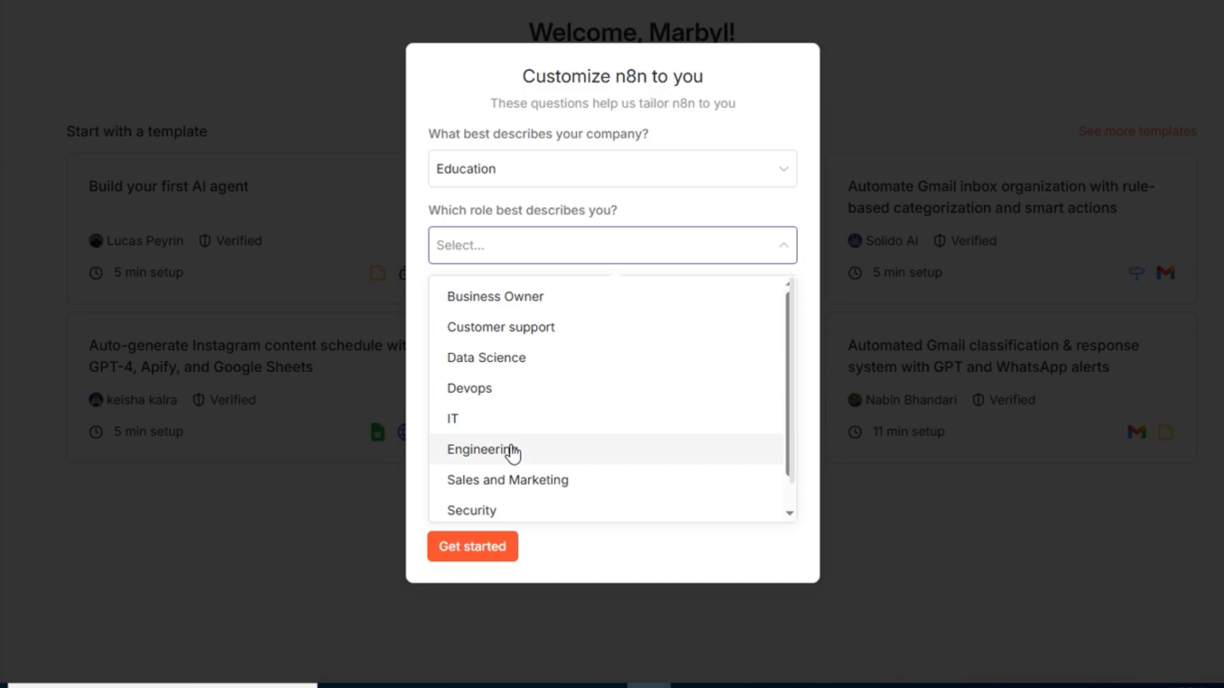
{"action": "left_click", "coordinate": [526, 311]}
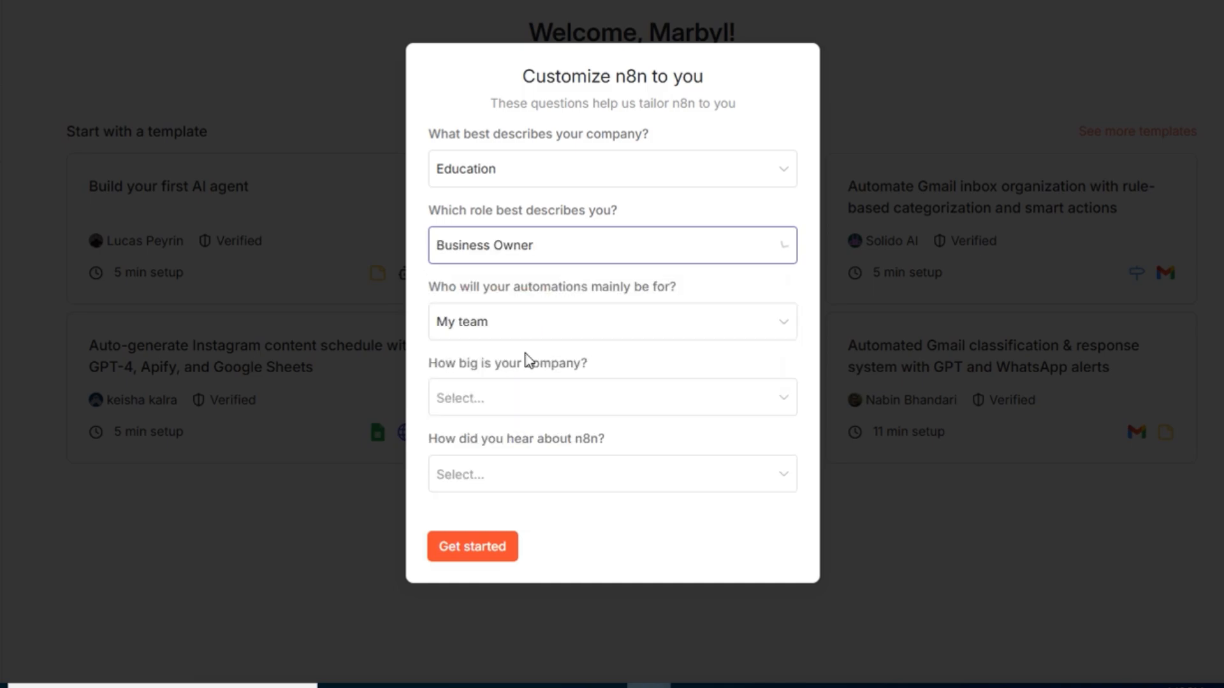
Step: Set the company size to Less than 20 people and how you heard about n8n to Event
{"action": "left_click", "coordinate": [511, 400]}
{"action": "left_click", "coordinate": [499, 465]}
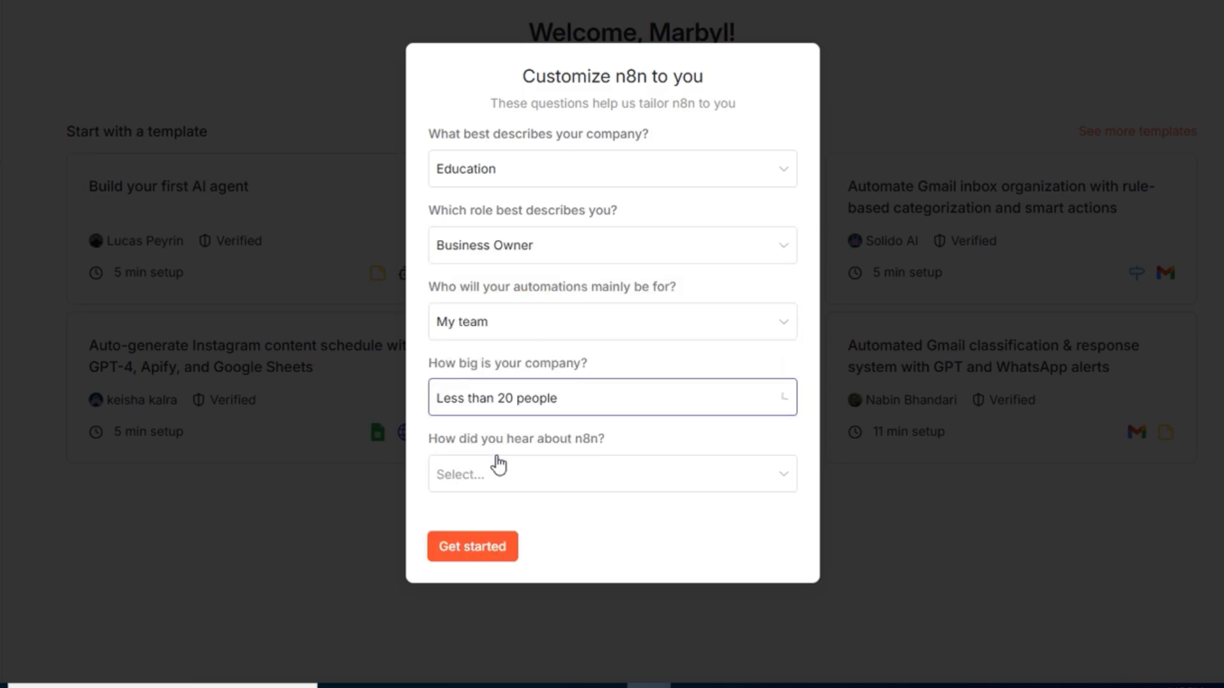
{"action": "left_click", "coordinate": [498, 485]}
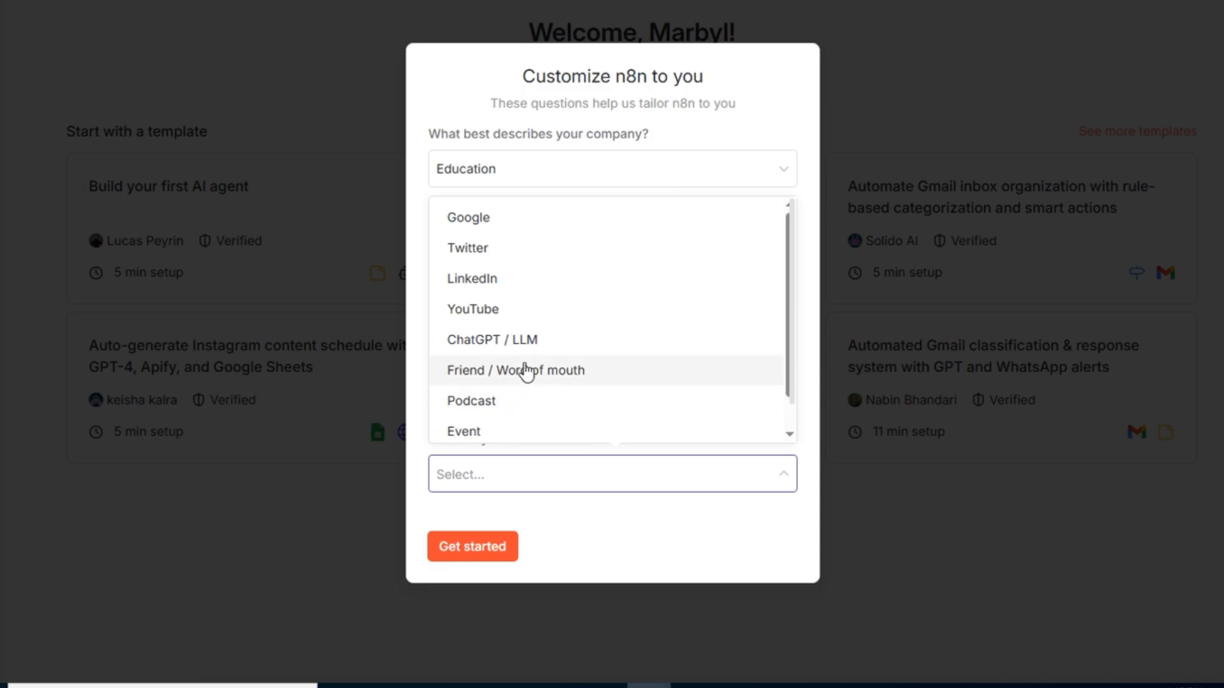
{"action": "left_click", "coordinate": [541, 312]}
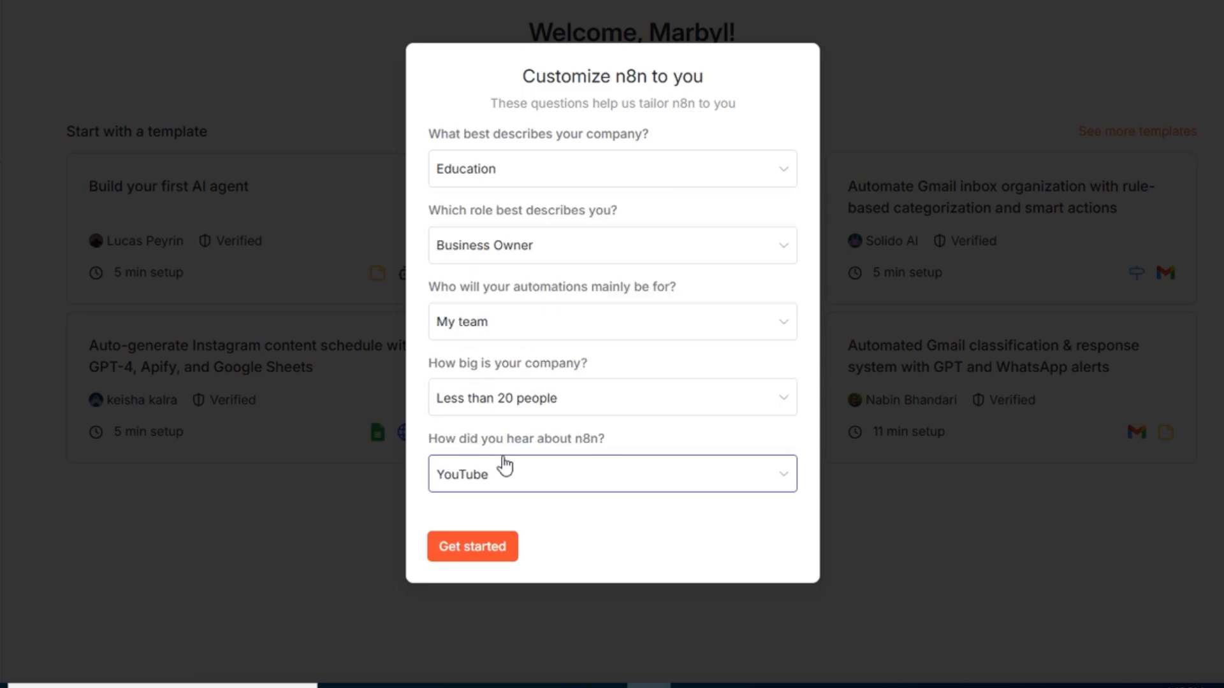
{"action": "left_click", "coordinate": [508, 475]}
{"action": "left_click", "coordinate": [508, 430]}
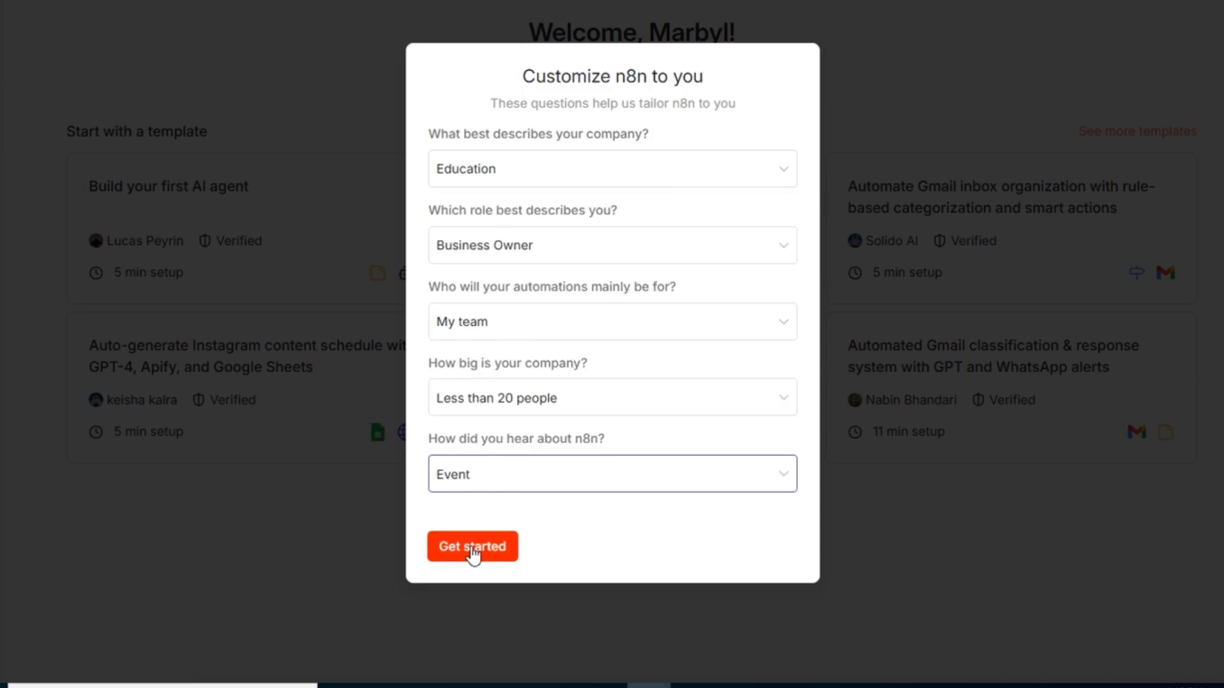
Step: Submit the customization survey and request a free license key for the prefilled account email
{"action": "left_click", "coordinate": [473, 550]}
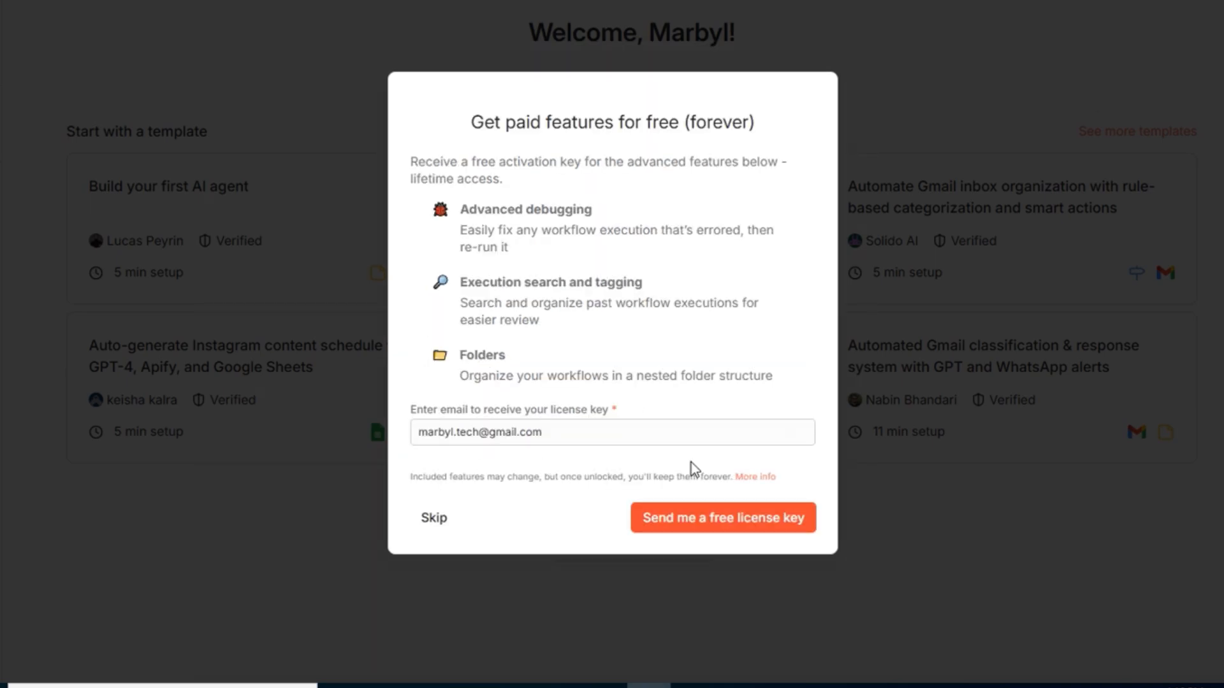
{"action": "left_click", "coordinate": [726, 526]}
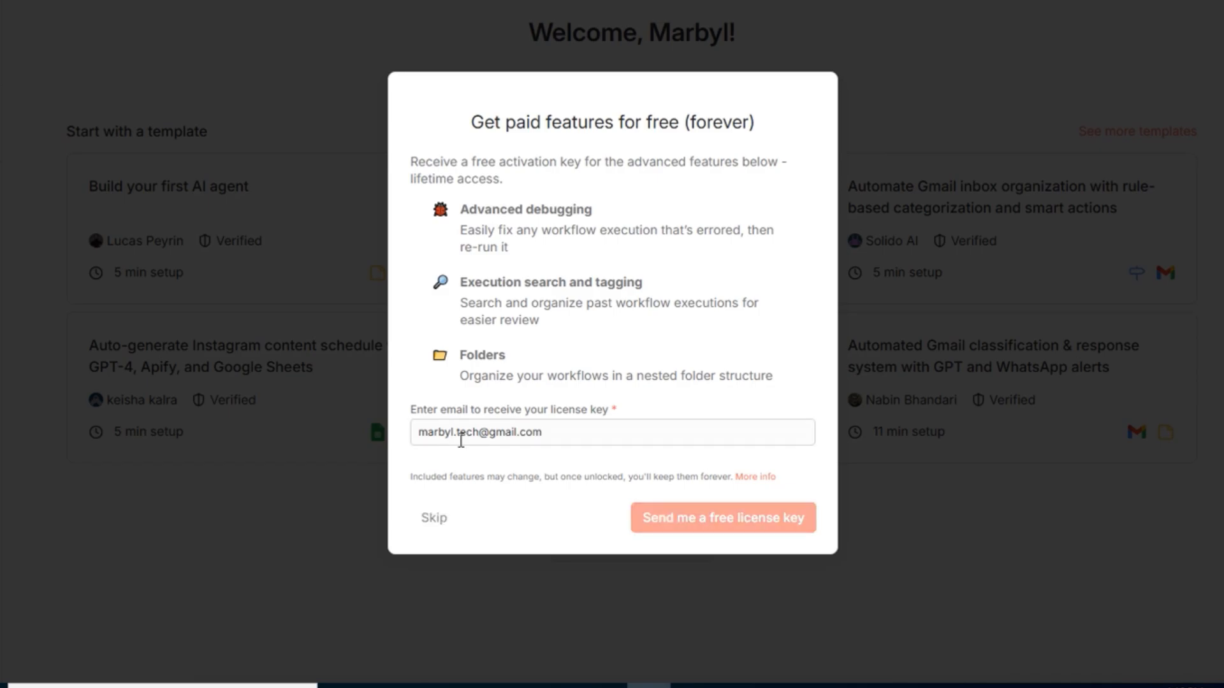